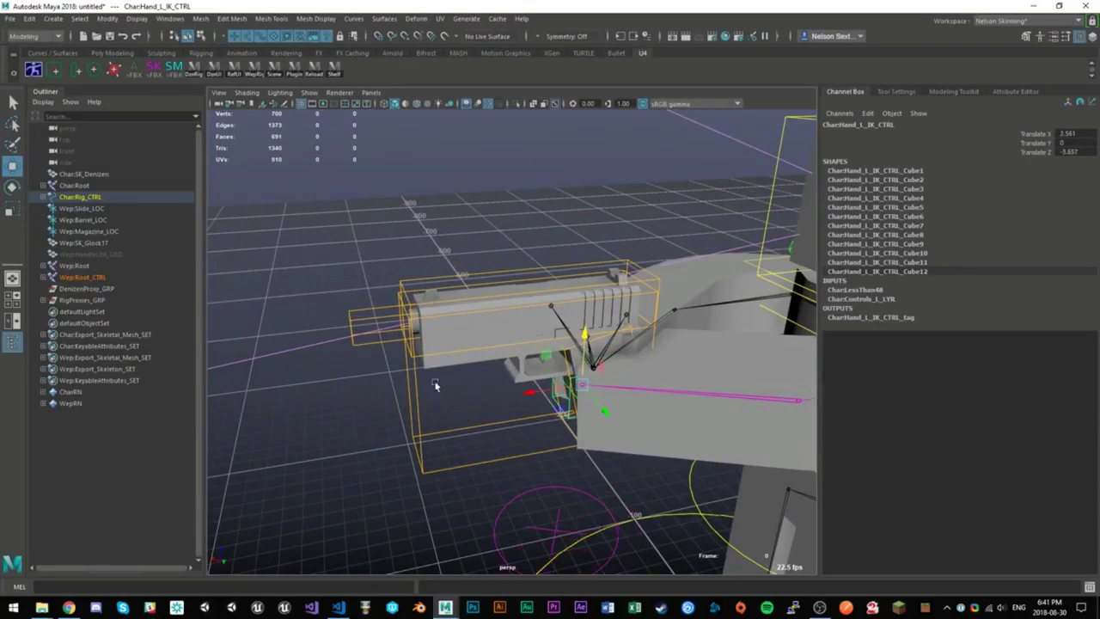
Select the weapon's Handle_CTRL and move the pistol to about X 62.6, Z -2.5
click(415, 394)
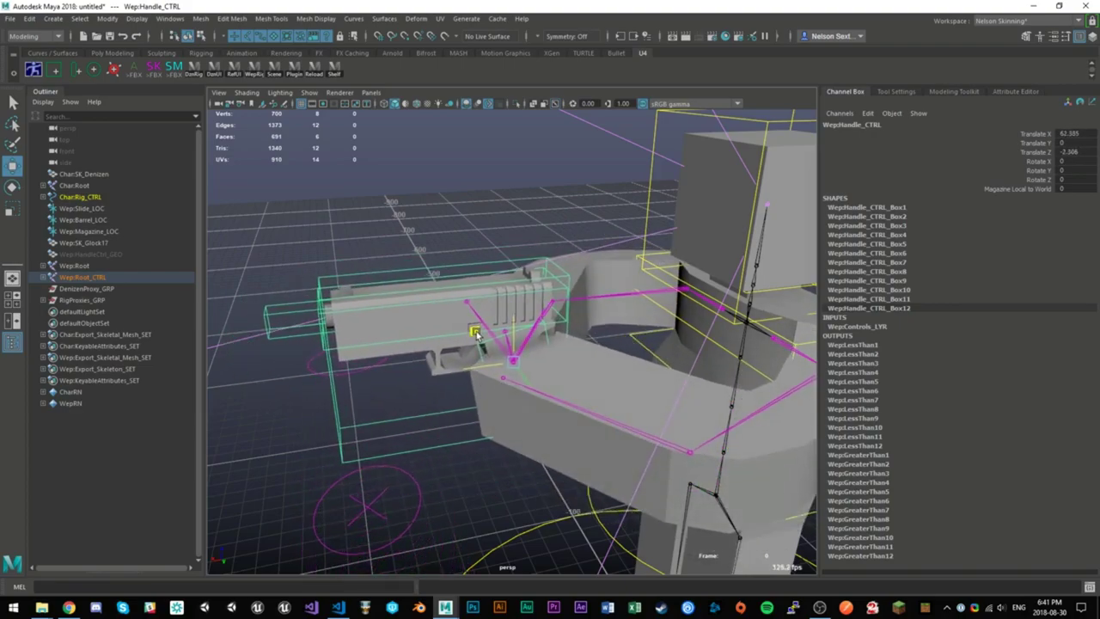
click(422, 409)
alt+drag(422, 409, 502, 438)
click(500, 437)
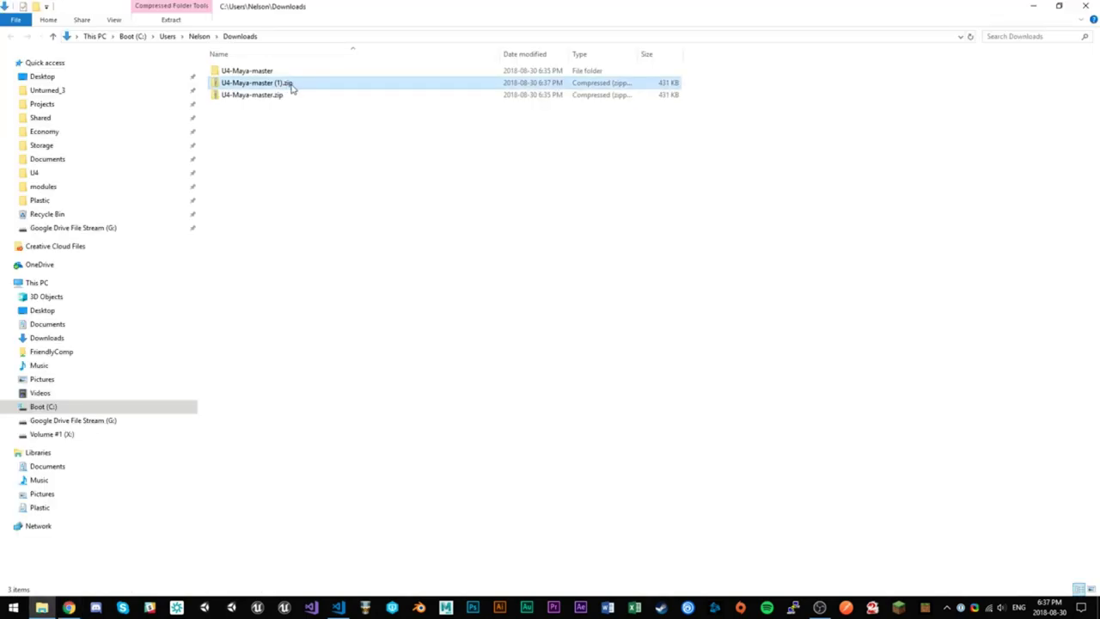
Extract U4-Maya-master (1).zip in Downloads, then rename the extracted U4-Maya-master folder to U4 and open it
double_click(275, 83)
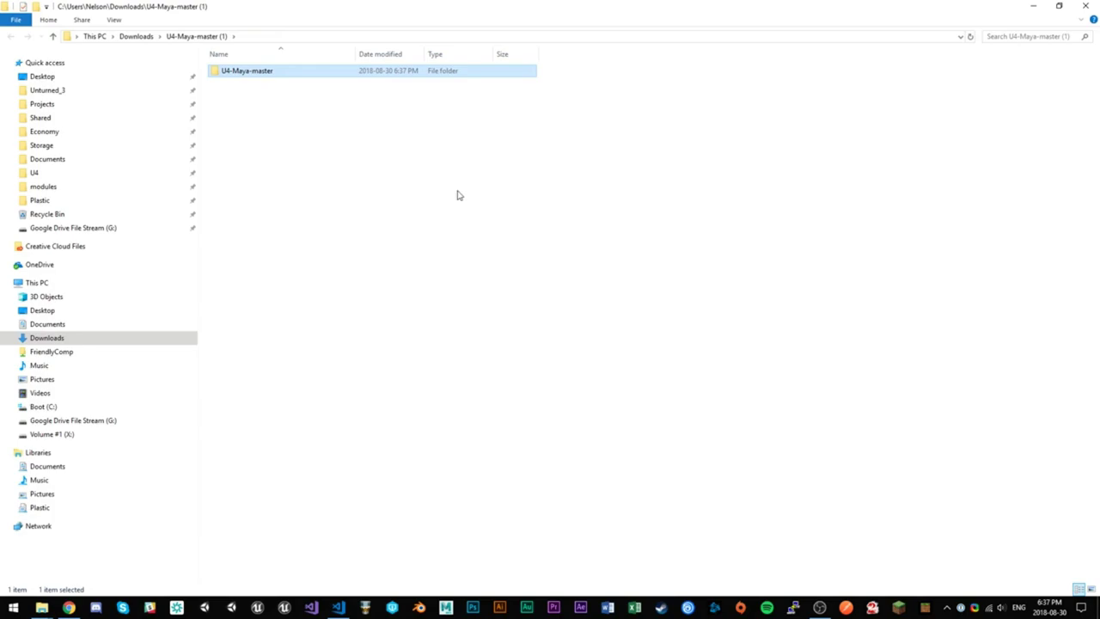
key(F2)
text(U4)
double_click(227, 71)
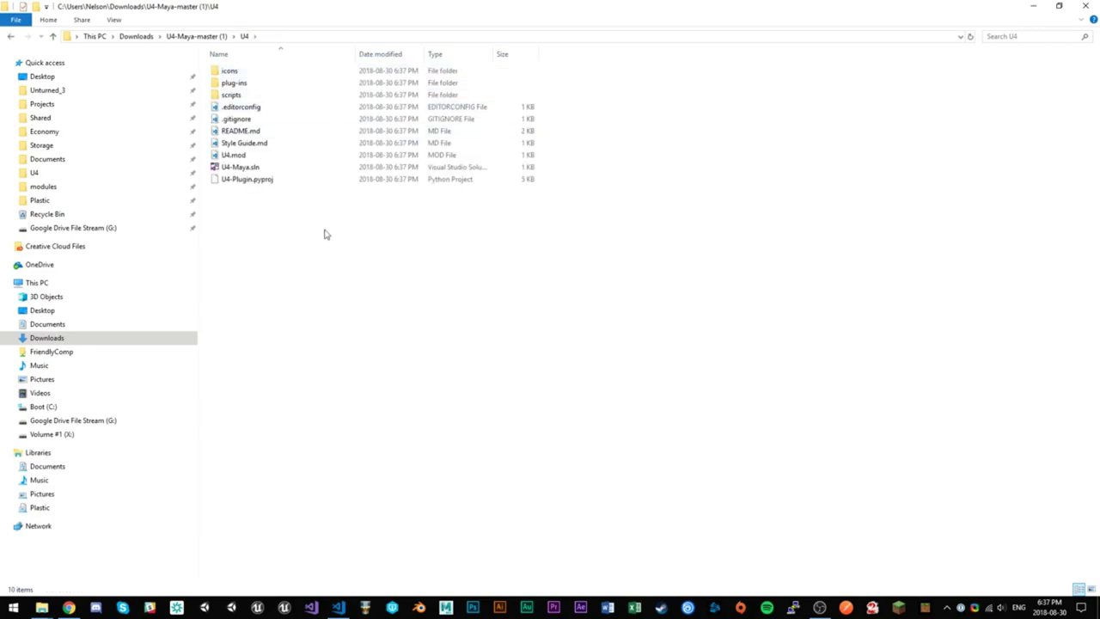
Place the U4 folder in Documents\maya\2018\modules and move its U4.mod file up into the modules folder
click(225, 37)
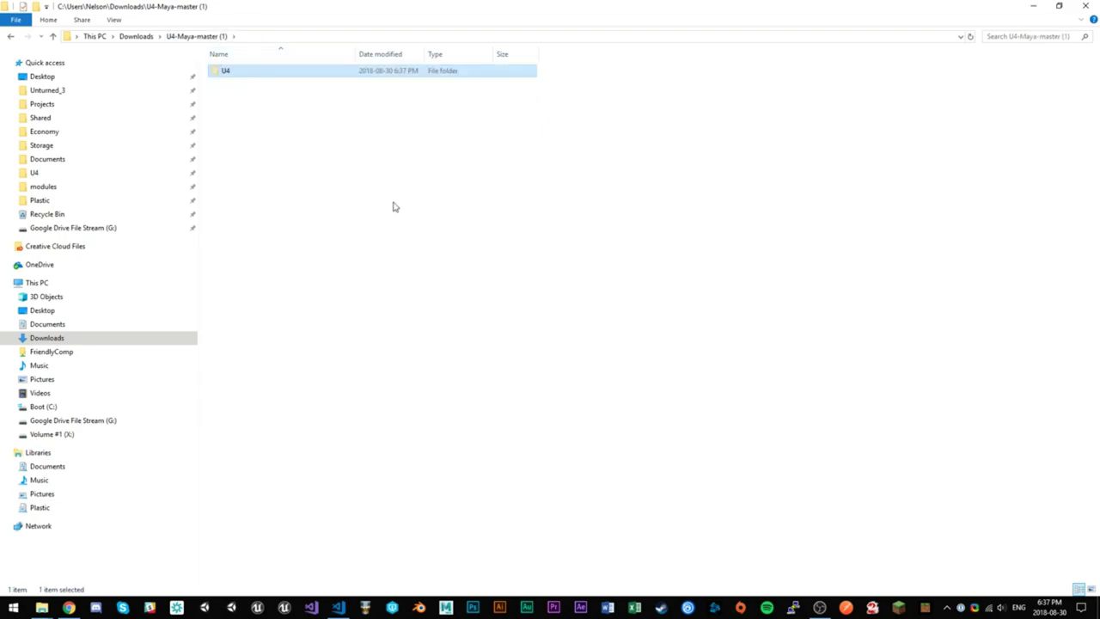
click(43, 187)
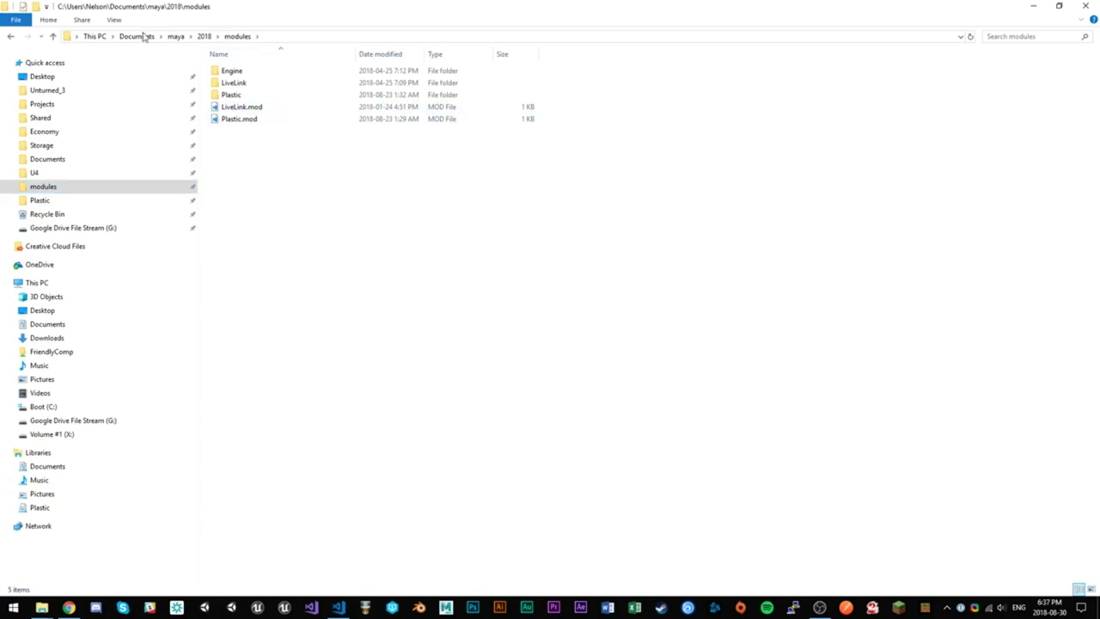
click(176, 37)
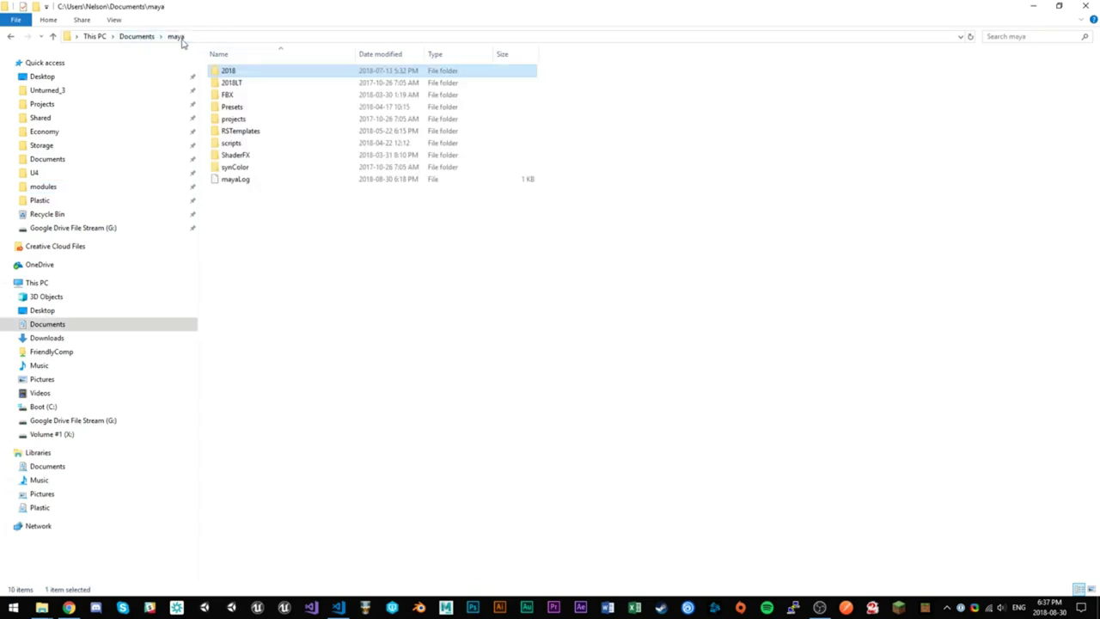
double_click(240, 72)
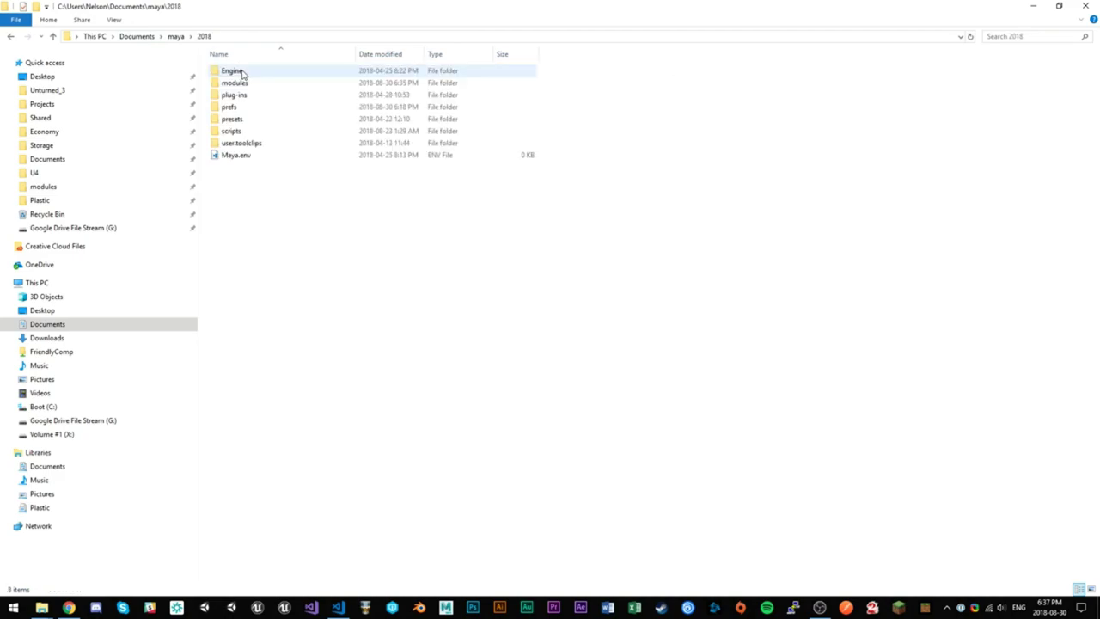
double_click(269, 85)
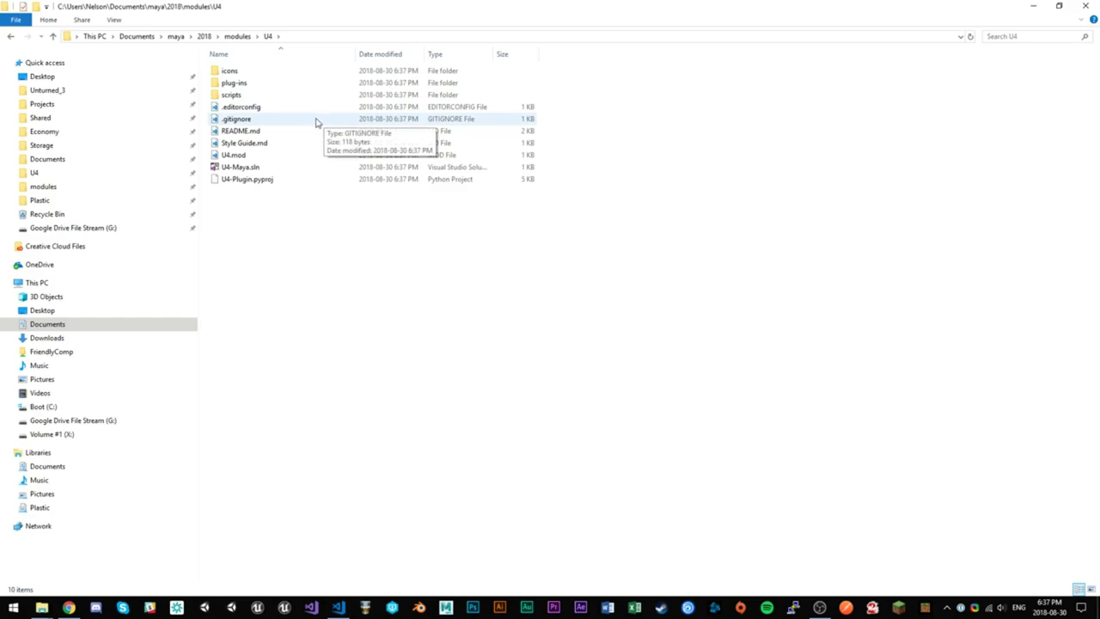
drag(231, 155, 244, 41)
click(243, 41)
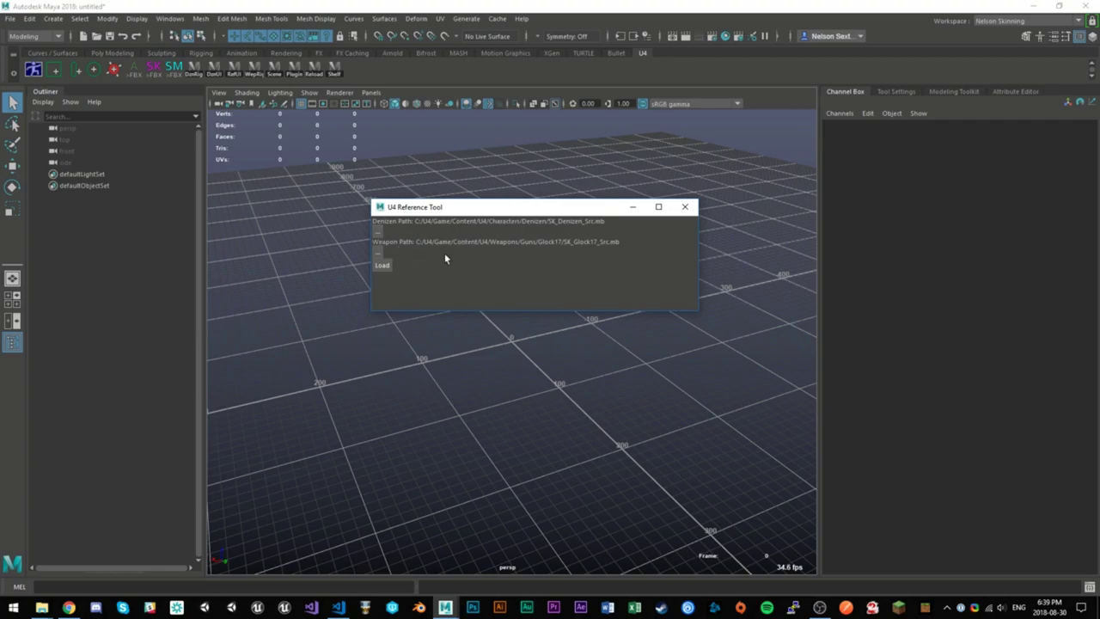
In Maya, load the SK_Denizen_Src.mb character and SK_Glock17_Src.mb weapon through the U4 Reference Tool and close the tool
click(382, 266)
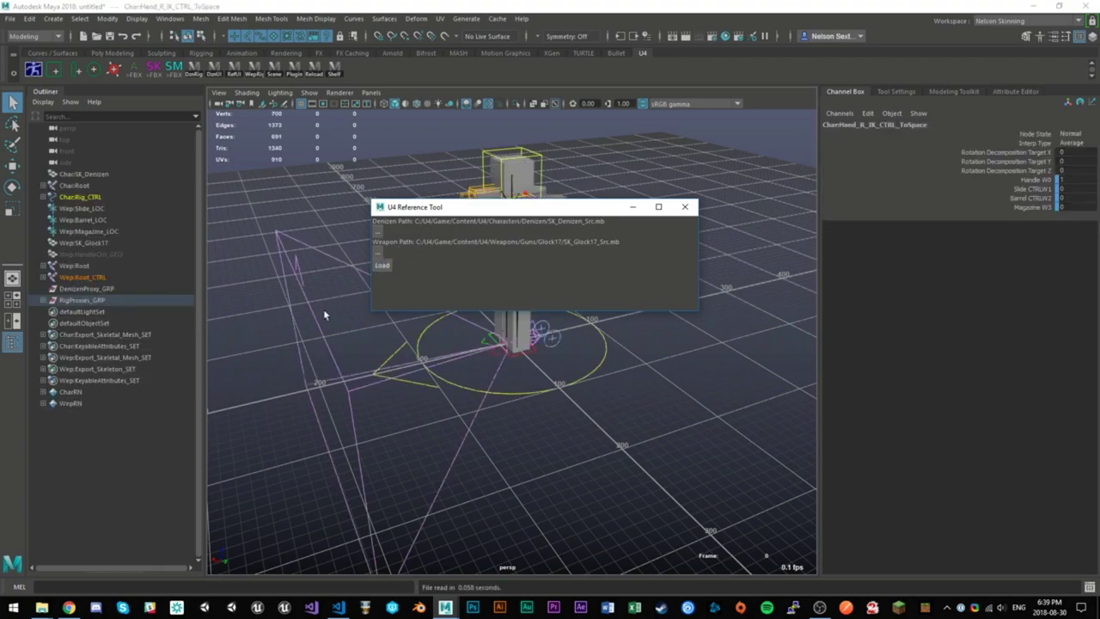
click(685, 210)
scroll(627, 188, up, 2)
alt+middle_drag(641, 184, 641, 228)
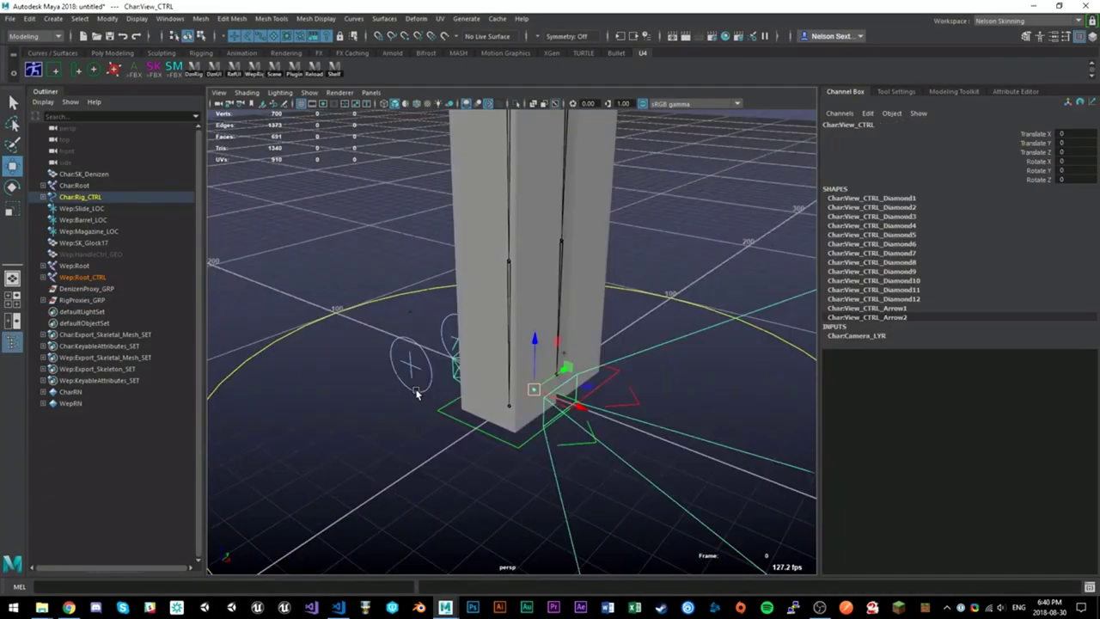
Raise the character's View_CTRL from the feet to head height, at Translate X 175
alt+drag(416, 393, 470, 378)
scroll(515, 357, down, 4)
scroll(548, 361, up, 2)
alt+middle_drag(548, 361, 543, 404)
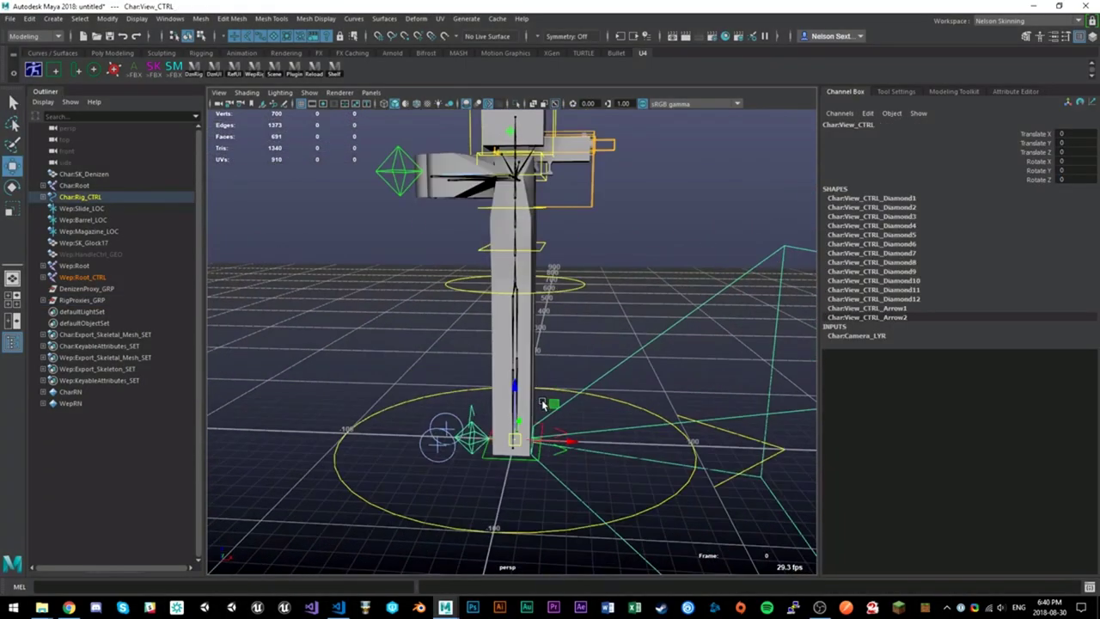
drag(518, 438, 515, 112)
alt+drag(563, 158, 587, 170)
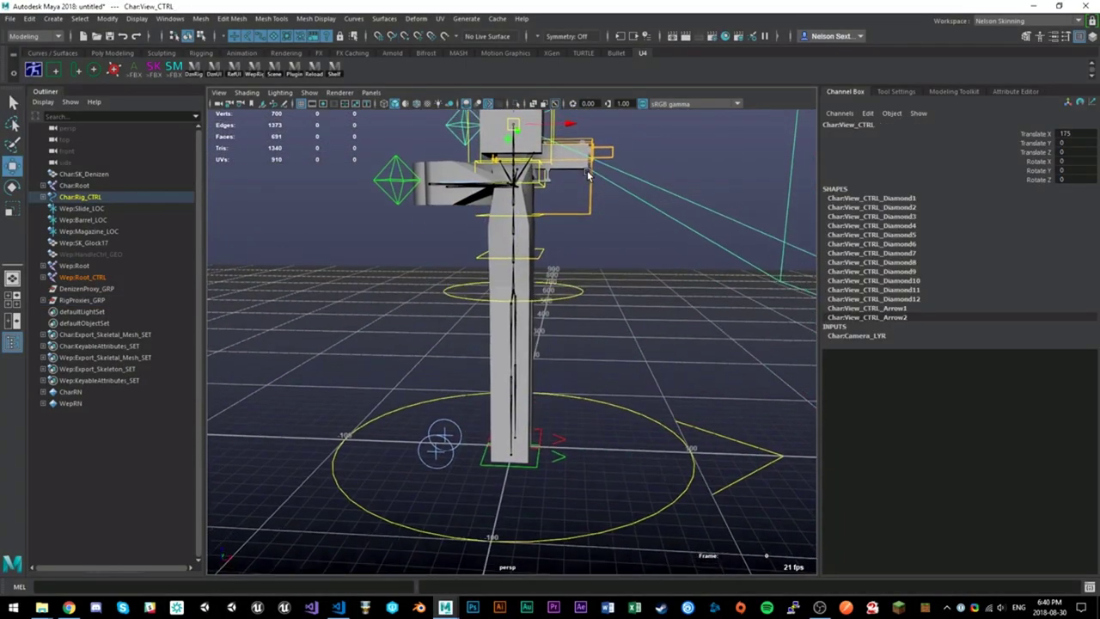
Inspect the raised view control around the head and select the ViewOffset_CTRL camera frustum
scroll(593, 172, up, 3)
alt+middle_drag(596, 168, 609, 272)
alt+drag(609, 272, 388, 266)
scroll(660, 163, down, 3)
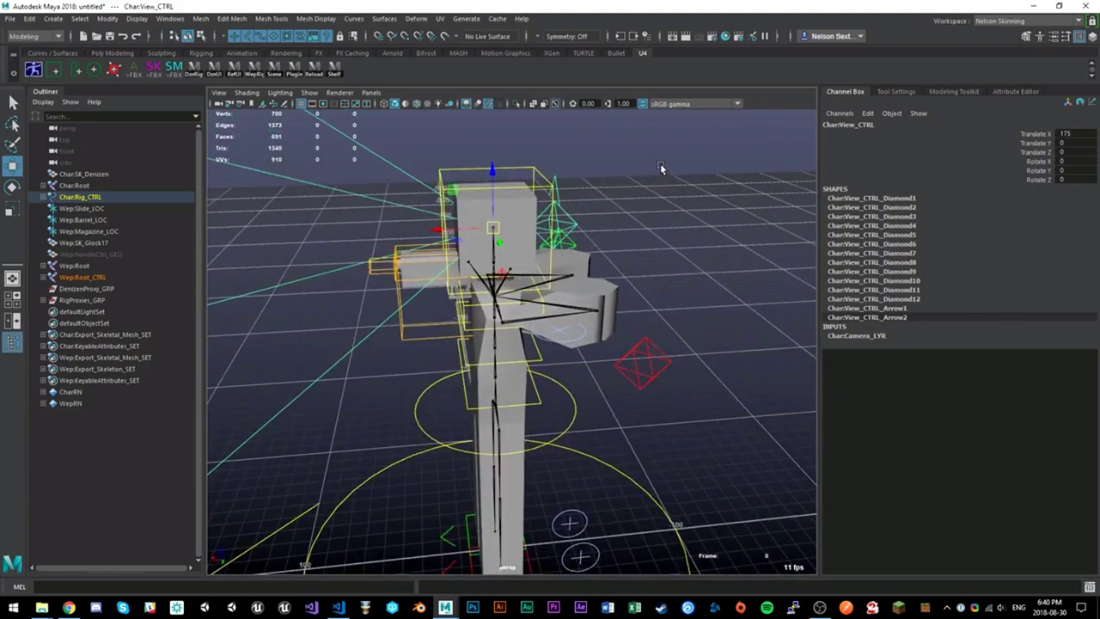
alt+middle_drag(660, 163, 641, 277)
alt+drag(601, 272, 416, 261)
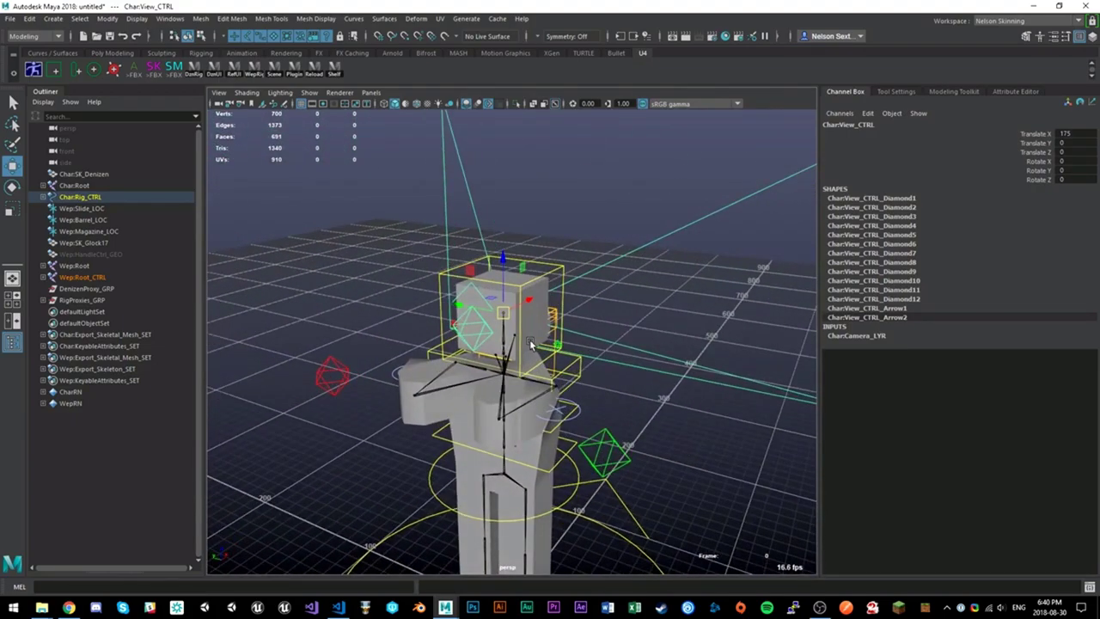
click(590, 346)
scroll(632, 283, down, 2)
alt+middle_drag(644, 275, 625, 335)
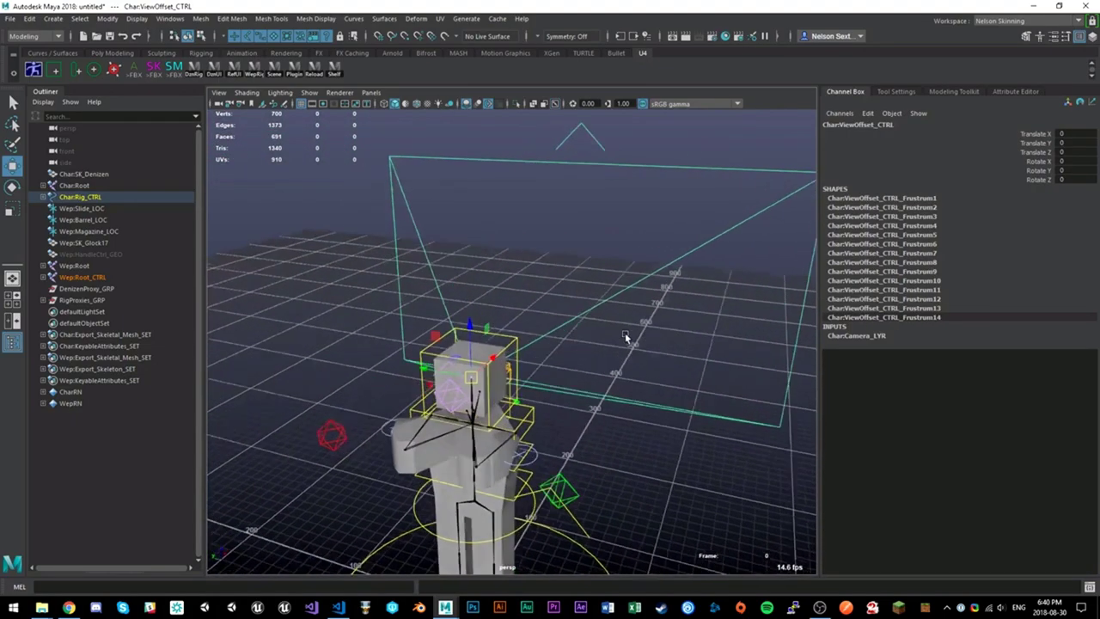
alt+drag(625, 335, 596, 332)
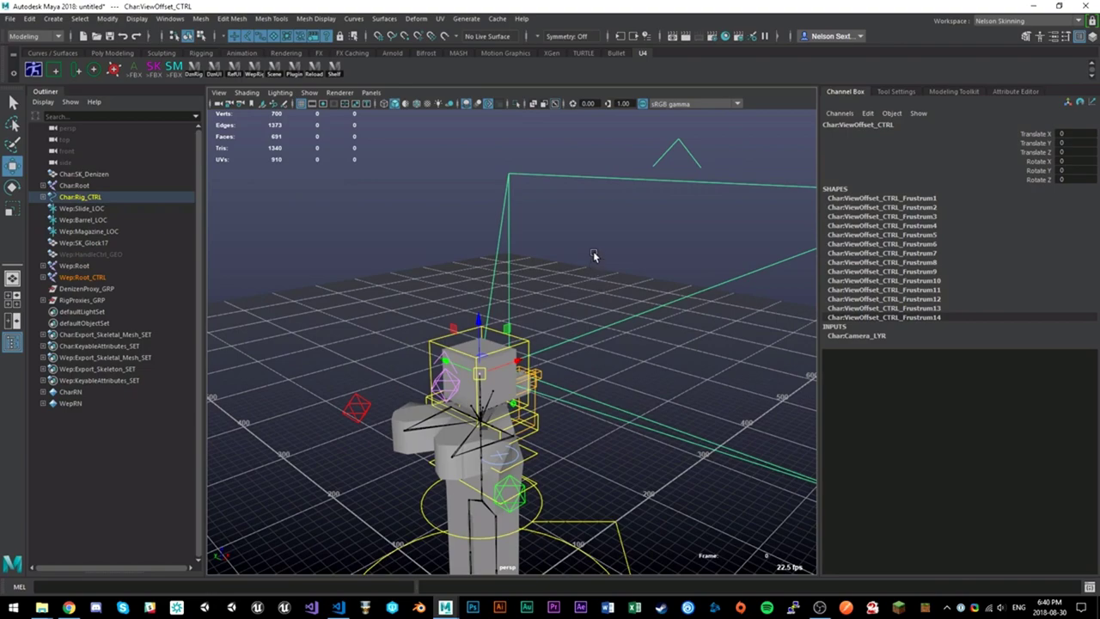
Move the pistol's handle control out in front of the character to about Translate X 76.3, and clear the selection
scroll(594, 256, up, 3)
click(583, 457)
alt+drag(582, 457, 534, 378)
click(560, 448)
drag(533, 374, 555, 304)
click(632, 430)
Open the 1P Preview first-person camera window and move it off the main Maya view
right_click(524, 245)
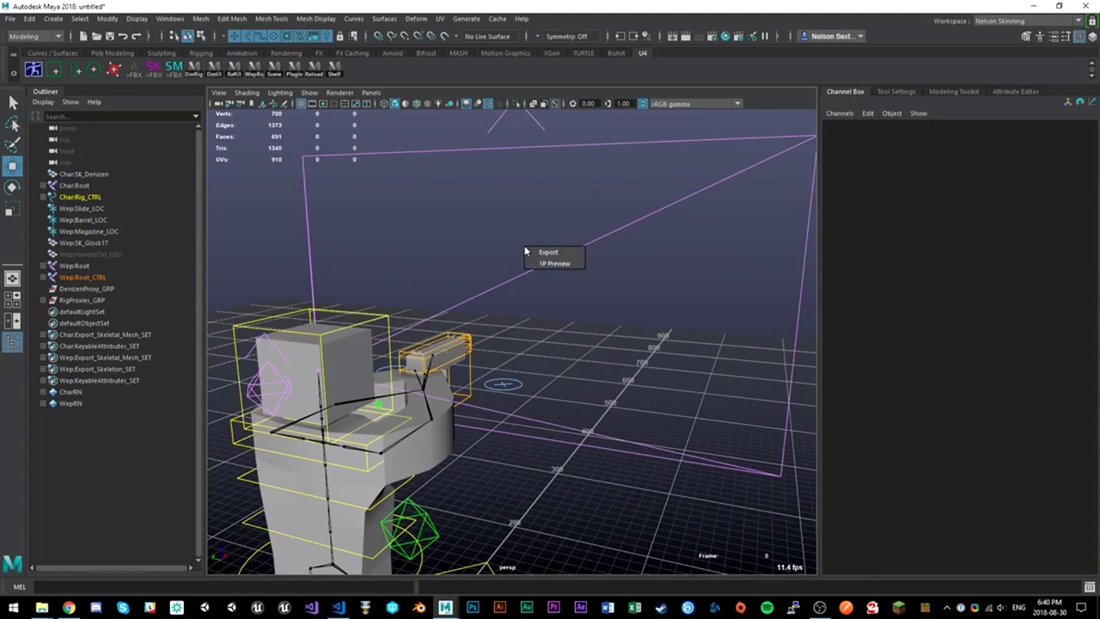
click(483, 234)
right_click(561, 210)
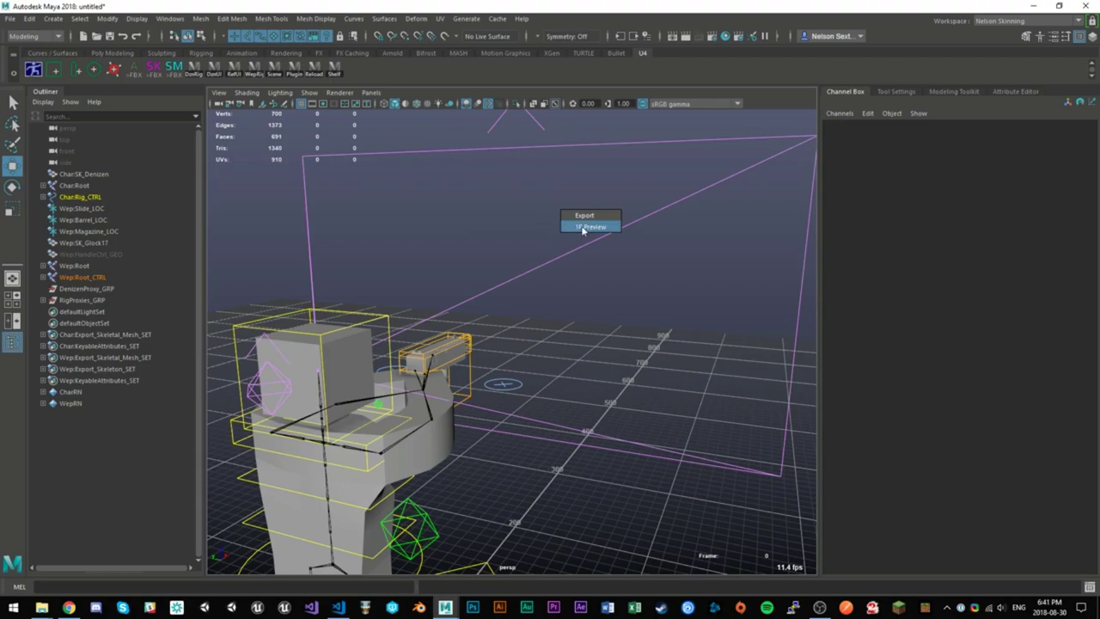
click(583, 228)
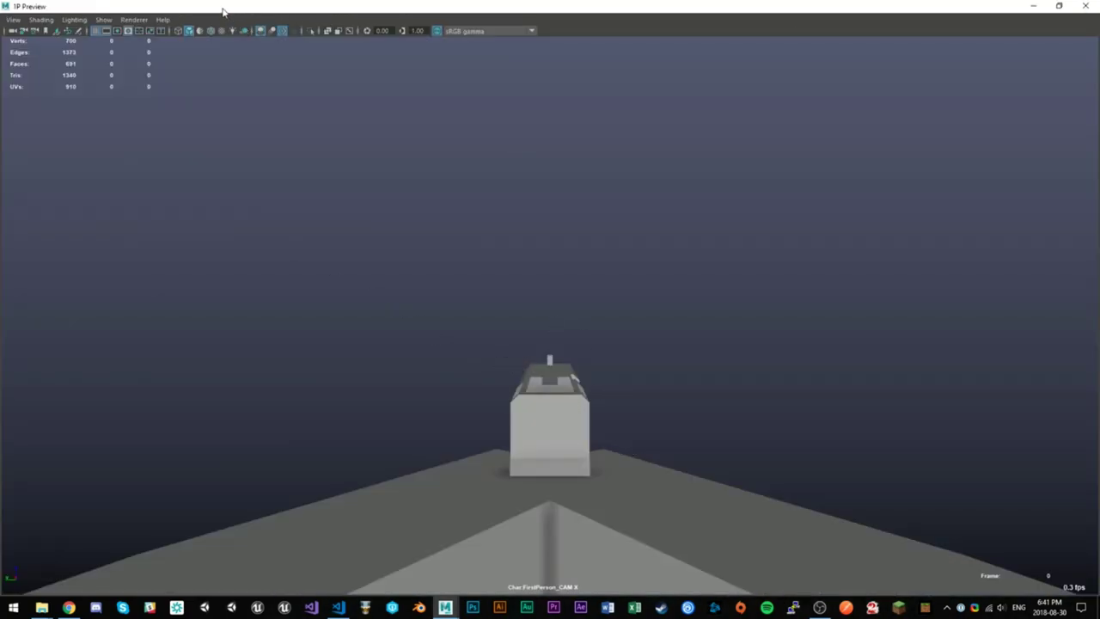
drag(223, 8, 1099, 258)
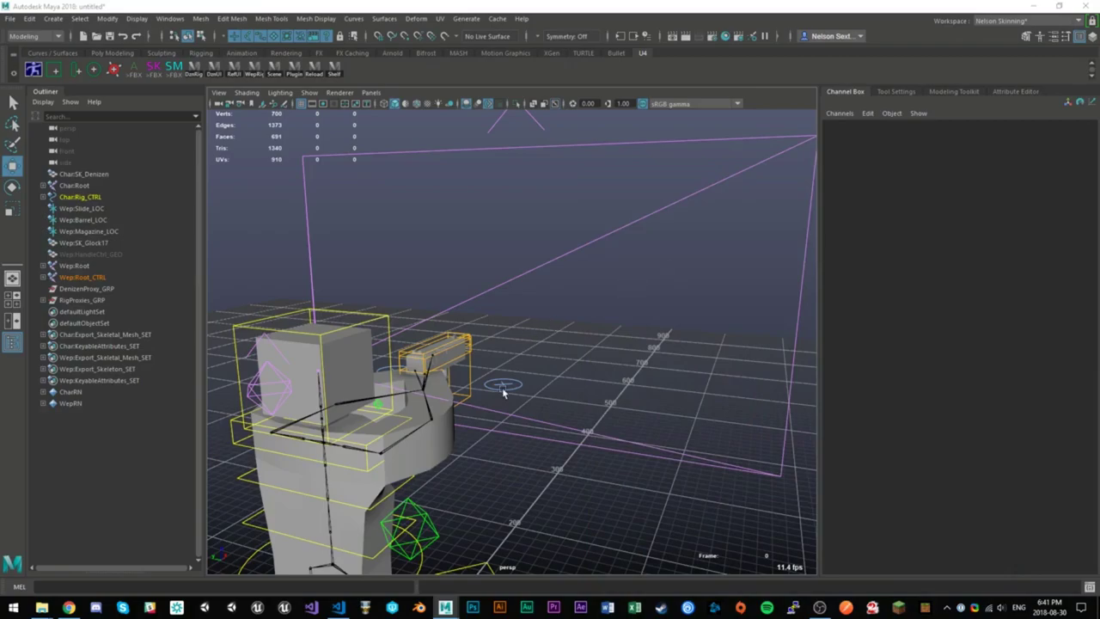
Select the weapon's Handle_CTRL and examine how the hands sit on the pistol from the side and front
alt+drag(503, 389, 462, 401)
click(461, 391)
alt+drag(506, 347, 529, 367)
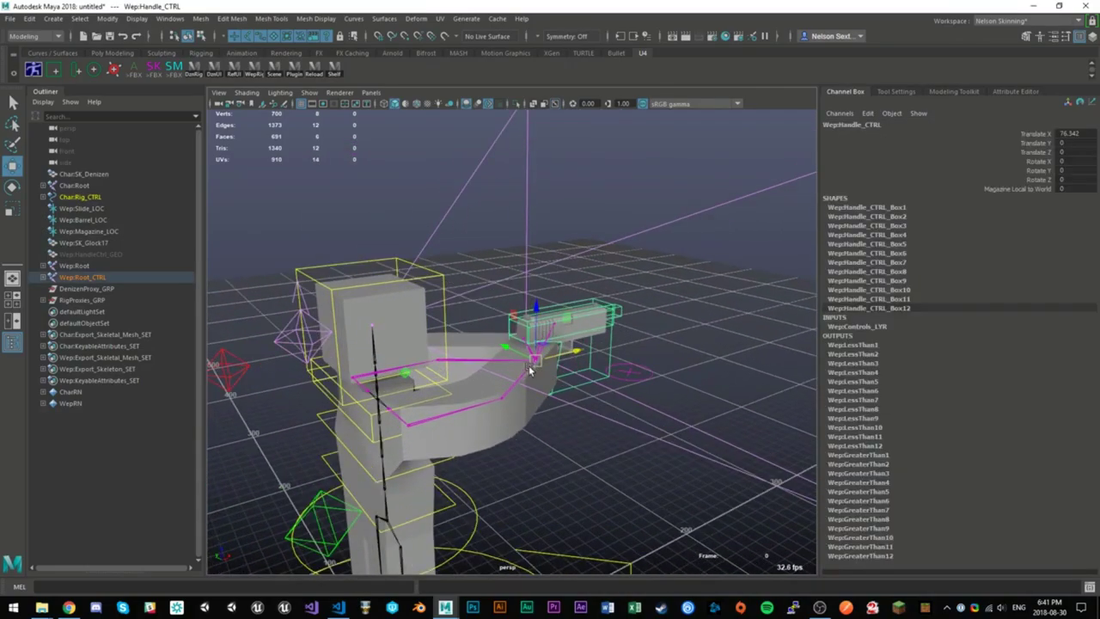
alt+drag(585, 404, 528, 397)
alt+right_drag(528, 397, 737, 232)
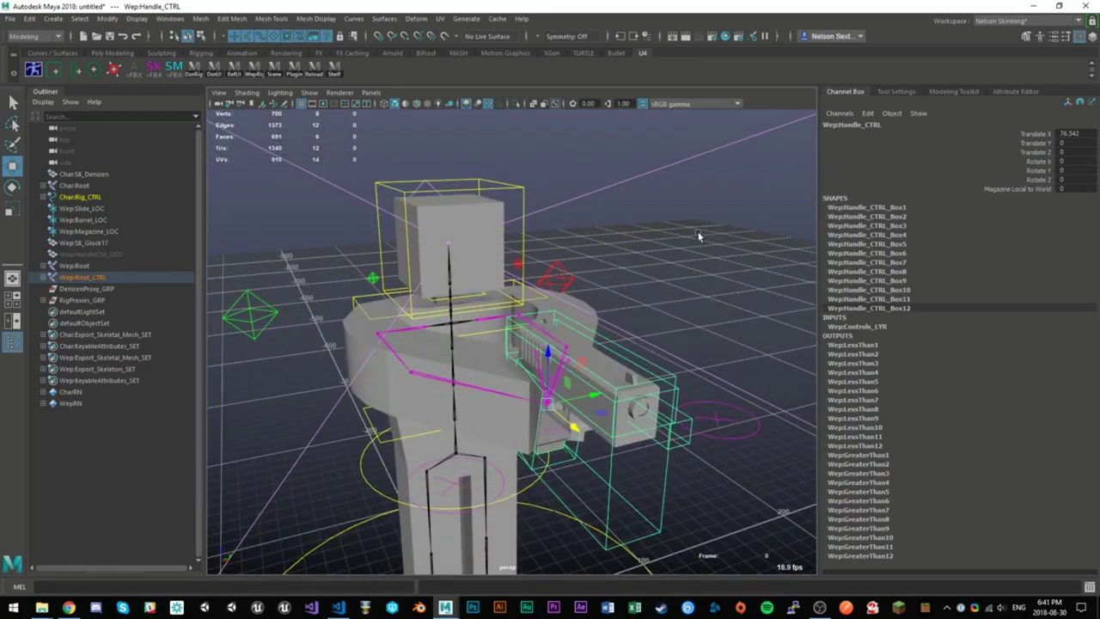
Select the left hand IK control and lower it along the pistol grip to about Translate Z -3.6
click(656, 274)
alt+drag(592, 338, 604, 297)
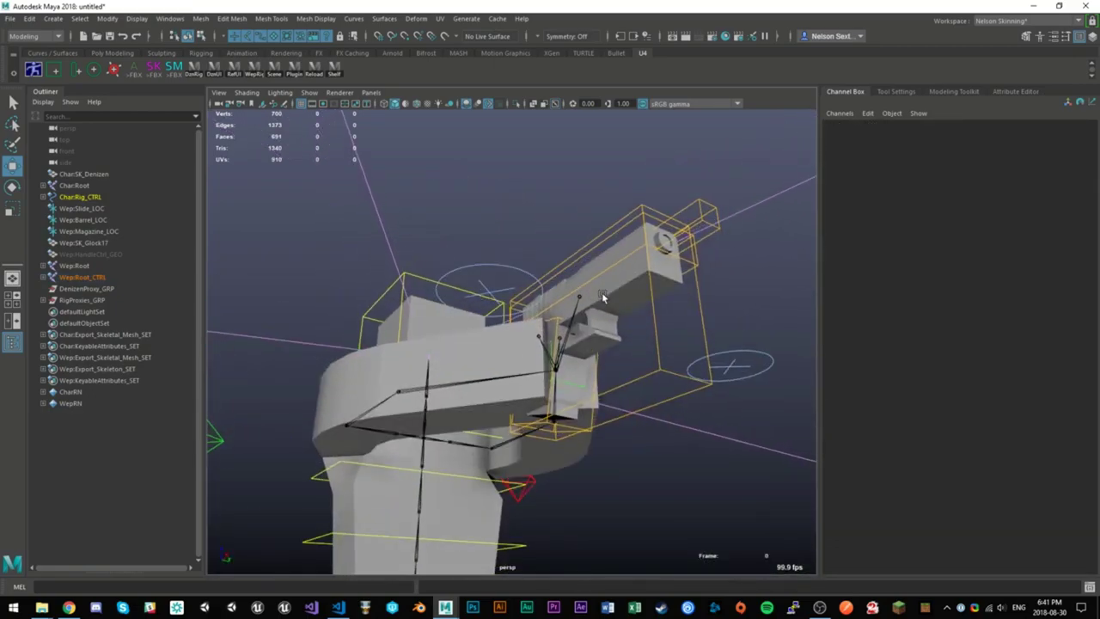
alt+drag(563, 399, 577, 401)
click(579, 399)
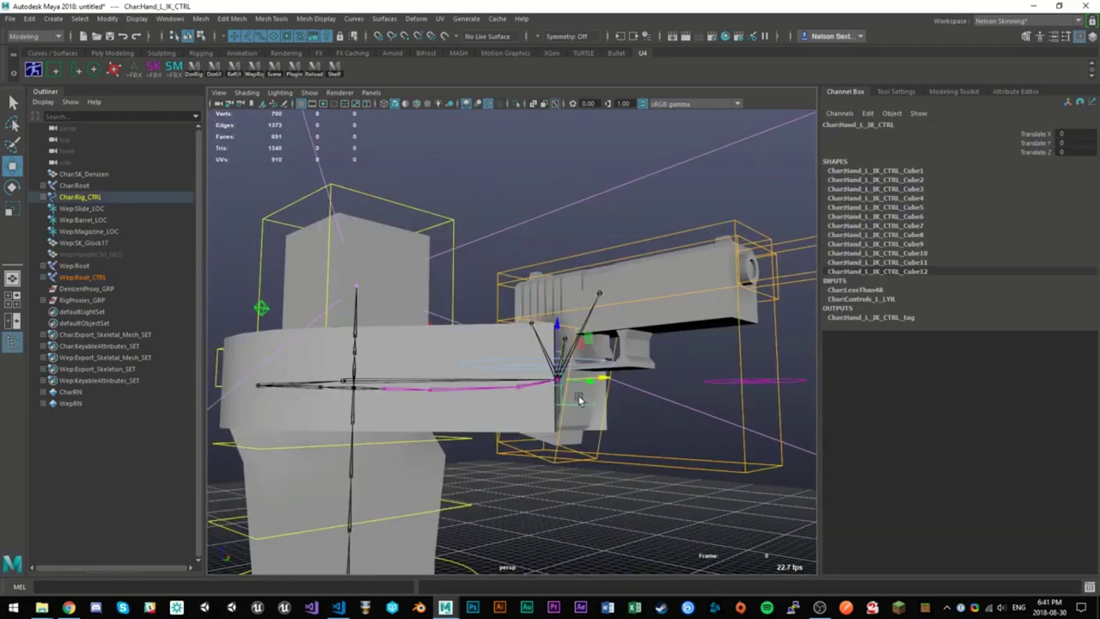
drag(560, 325, 474, 373)
alt+middle_drag(473, 373, 586, 365)
scroll(586, 364, up, 3)
mouse_move(534, 387)
mouse_down()
mouse_move(518, 389)
mouse_move(533, 390)
mouse_up()
drag(584, 335, 585, 340)
mouse_move(559, 335)
mouse_down()
mouse_move(560, 325)
mouse_move(559, 344)
mouse_up()
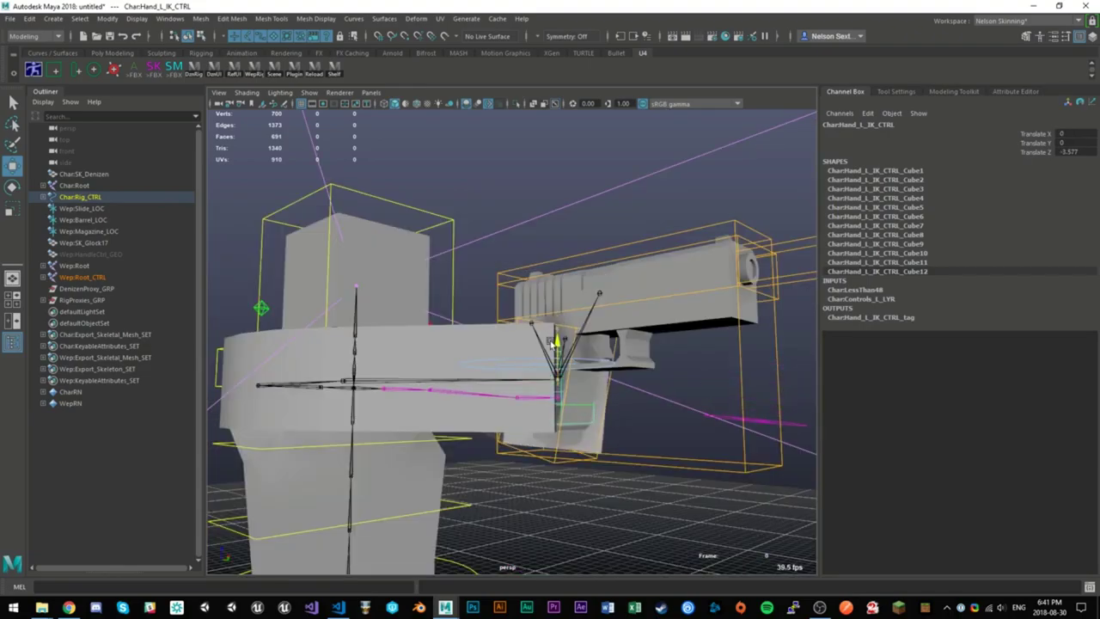
Refine the left hand IK control's placement on the grip to about Translate X 2.6, Z -3.7
alt+drag(563, 344, 479, 372)
alt+middle_drag(480, 371, 595, 363)
scroll(593, 364, up, 3)
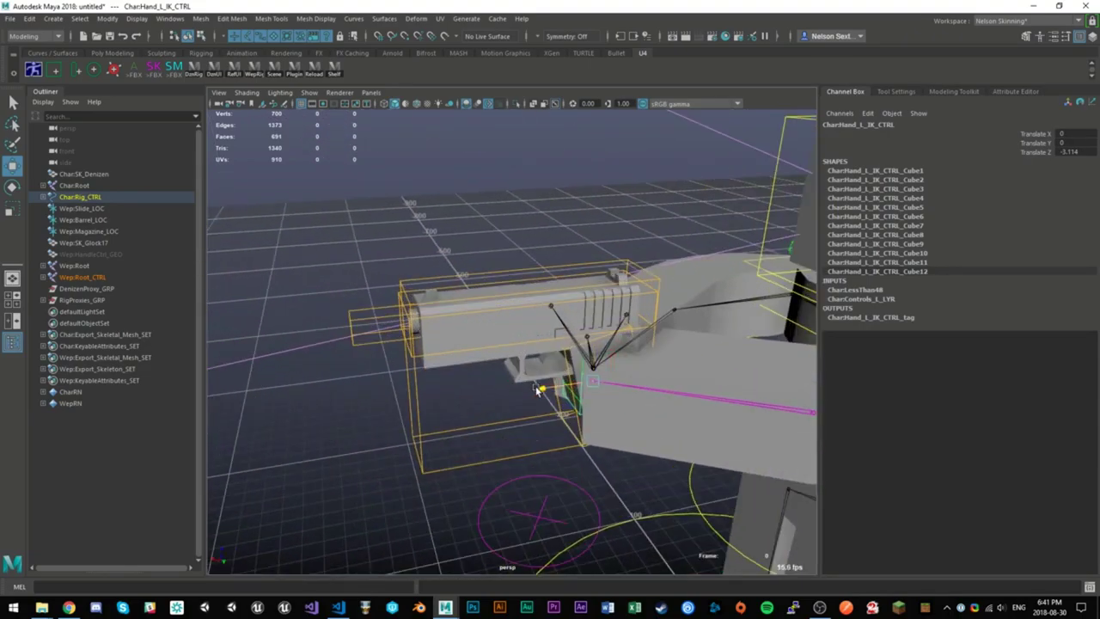
drag(539, 387, 583, 339)
Select the weapon's handle control again and pull the pistol back toward the character
click(420, 394)
alt+middle_drag(513, 358, 413, 347)
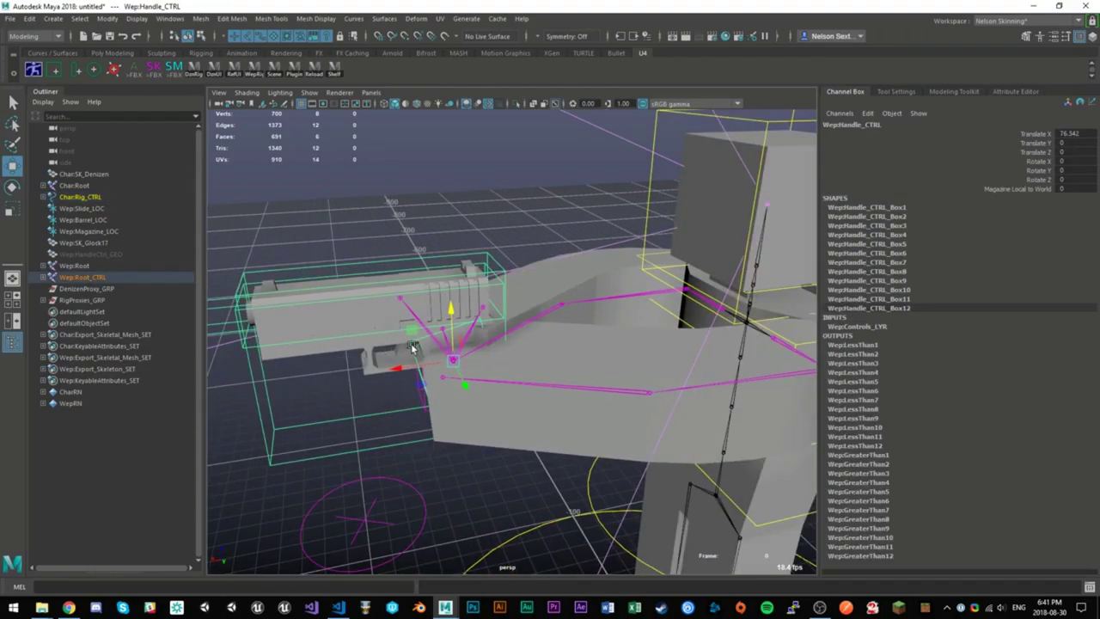
drag(418, 333, 523, 300)
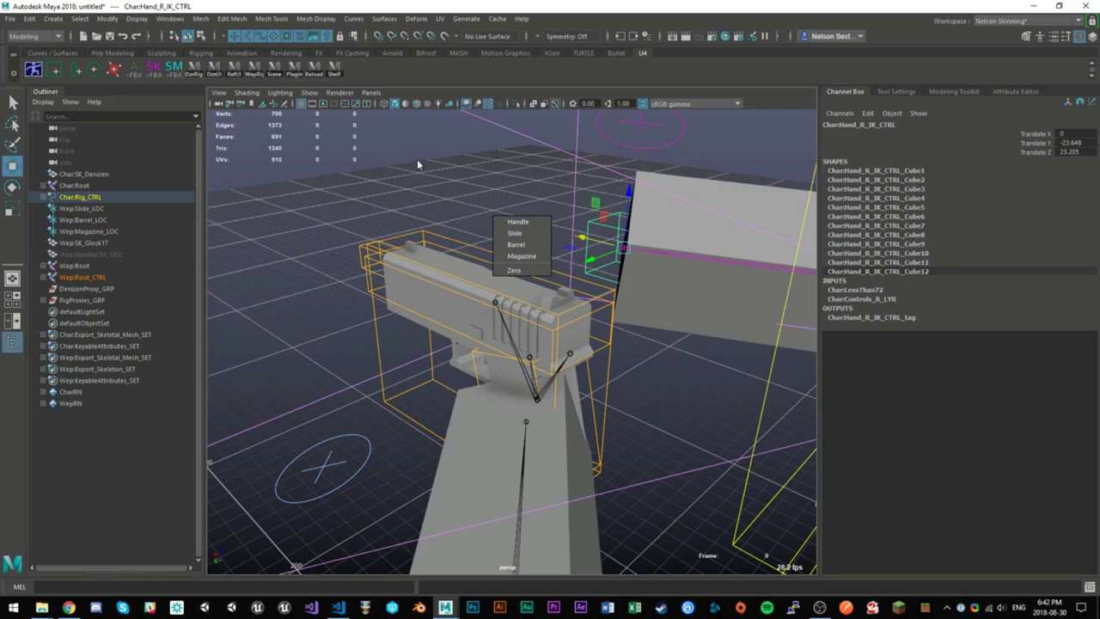
Switch the right hand IK control's space to Slide, try pulling the pistol's slide control back, and undo the pull
click(514, 234)
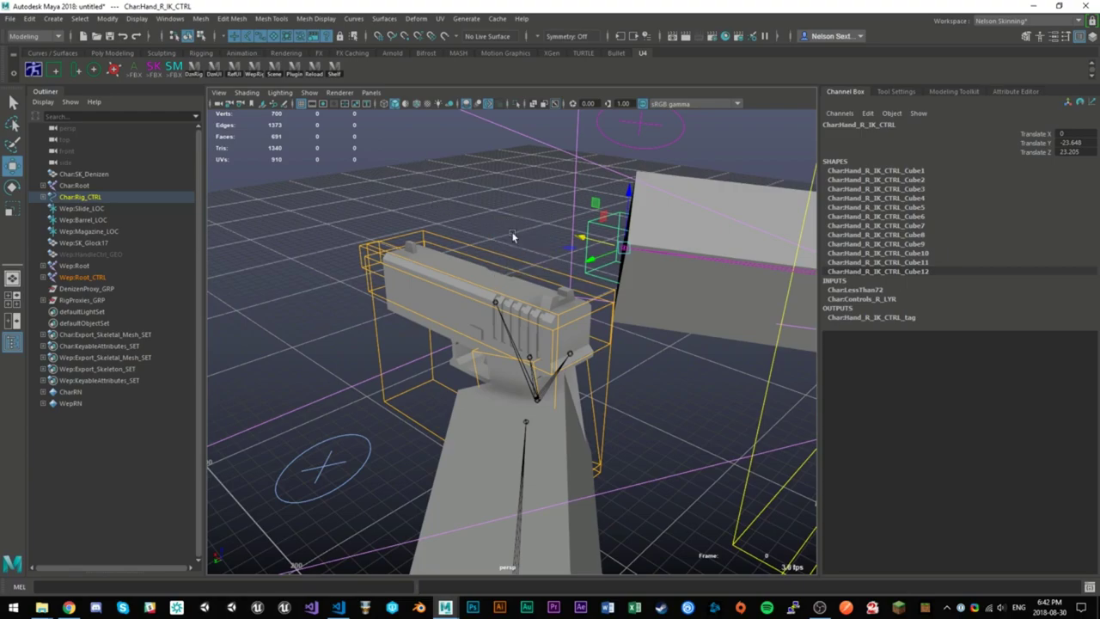
click(593, 316)
drag(524, 341, 586, 365)
key(ctrl+z)
click(433, 185)
scroll(443, 282, down, 4)
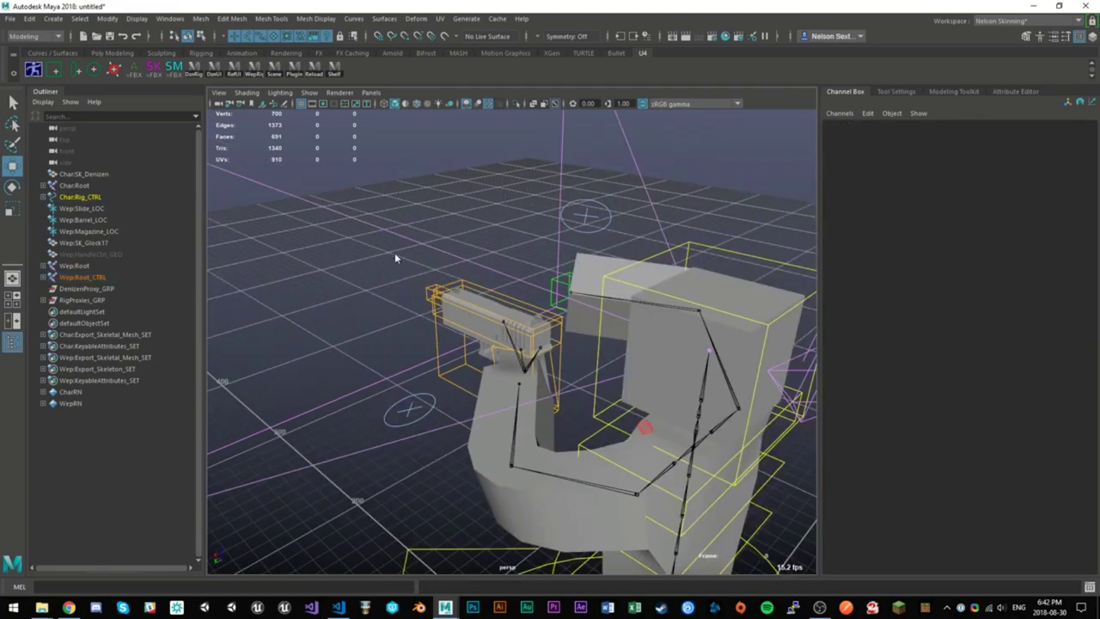
Pull the pistol's Slide_CTRL back once more to test the right hand's attachment, and undo the move
scroll(395, 255, up, 4)
click(628, 258)
click(576, 319)
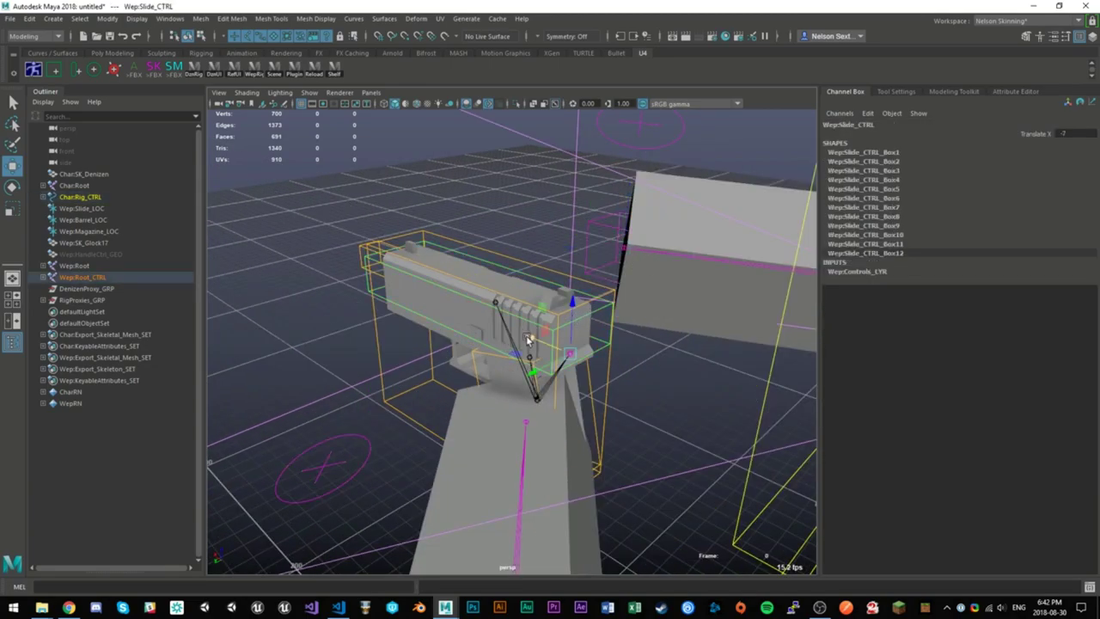
drag(528, 339, 554, 352)
key(ctrl+z)
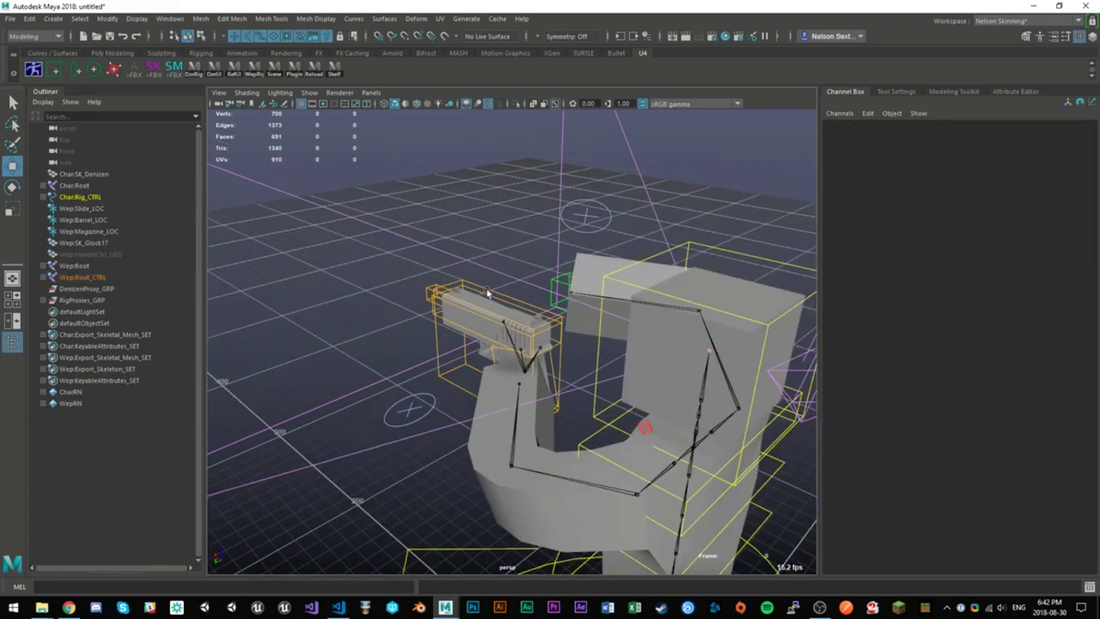
Create a polygon sphere near the pistol at about X 84, Y -35.6, Z 171.8
shift+right_click(395, 255)
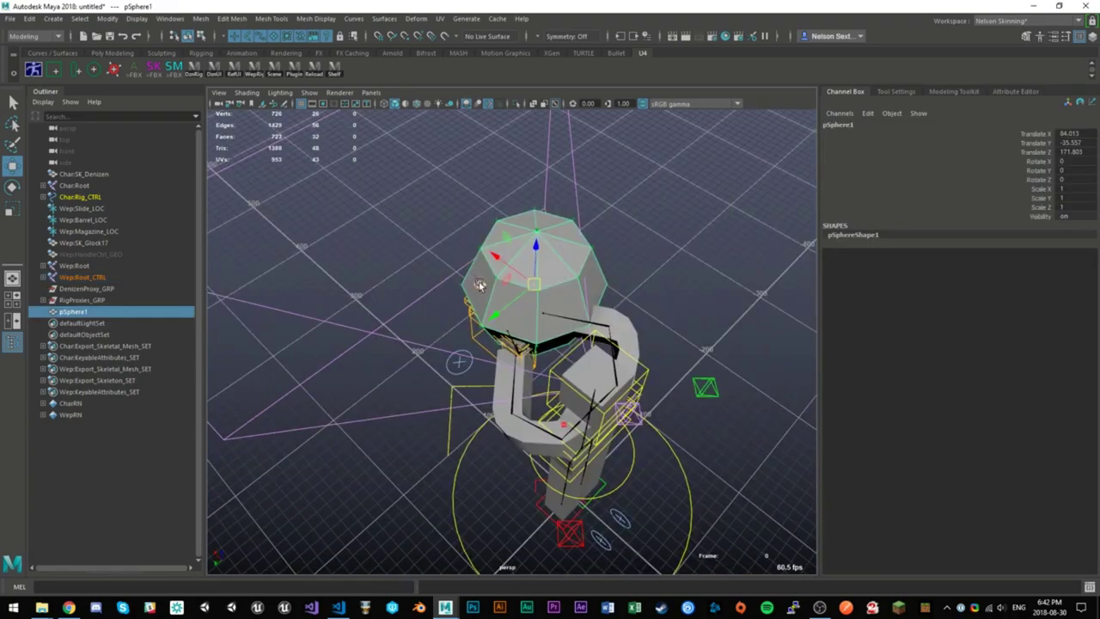
Attach the right hand IK control to the polygon sphere and move the sphere to about X 97.2, Y -75.8
drag(481, 286, 475, 250)
alt+right_drag(475, 250, 552, 296)
click(563, 284)
alt+drag(613, 248, 509, 209)
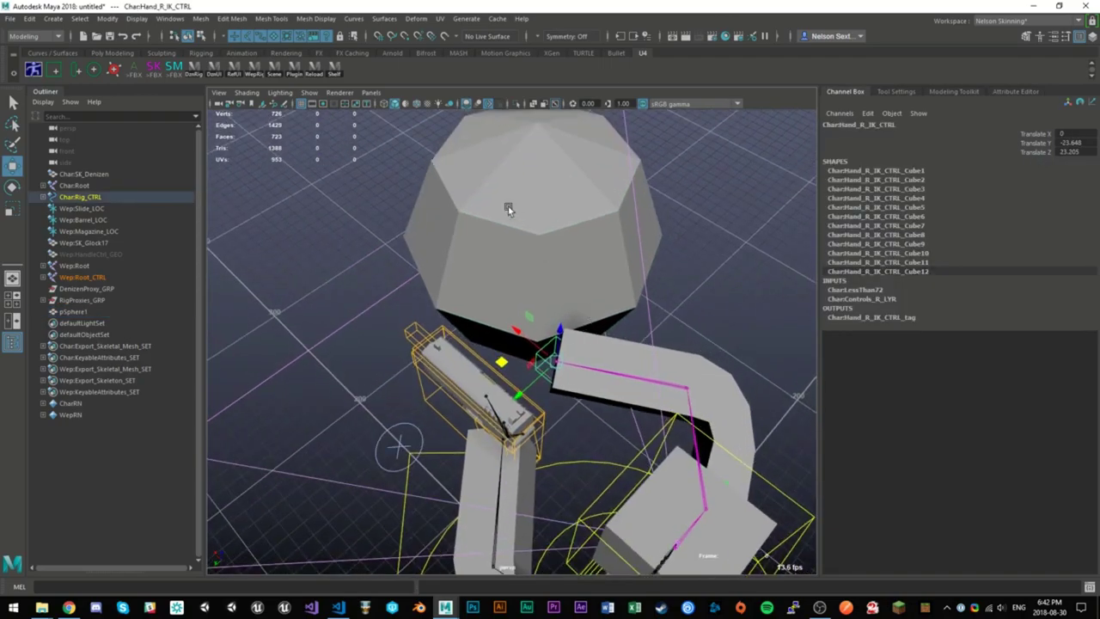
click(508, 210)
right_drag(552, 270, 639, 273)
alt+drag(561, 319, 439, 286)
Try moving the pistol's Slide_CTRL with the right hand attached to the sphere, undo the move, and clear the selection
click(465, 422)
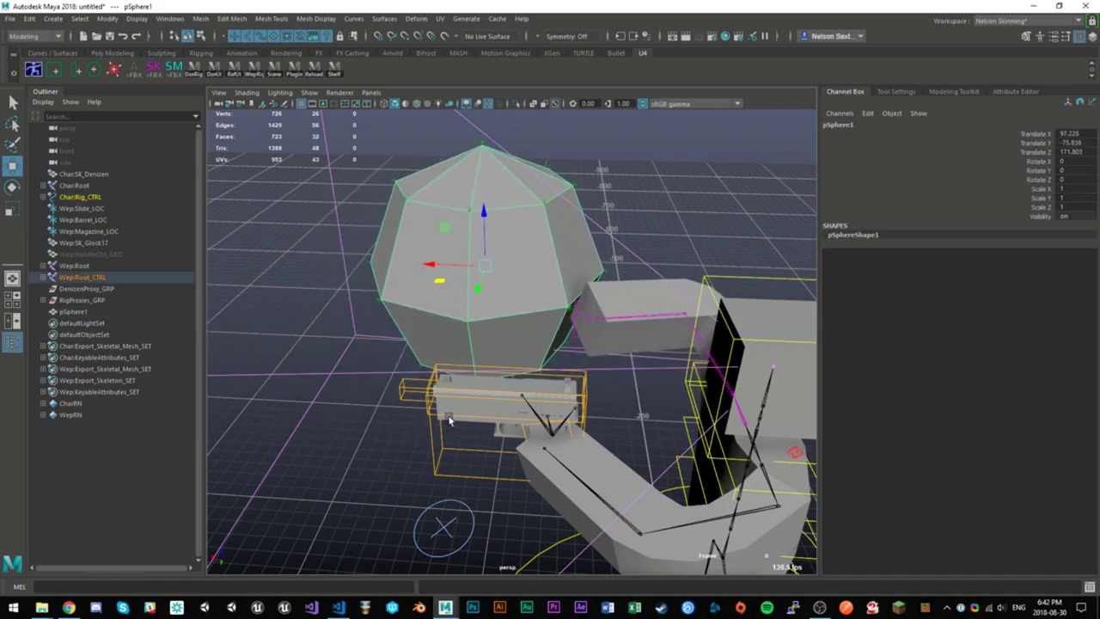
drag(524, 402, 426, 421)
key(ctrl+z)
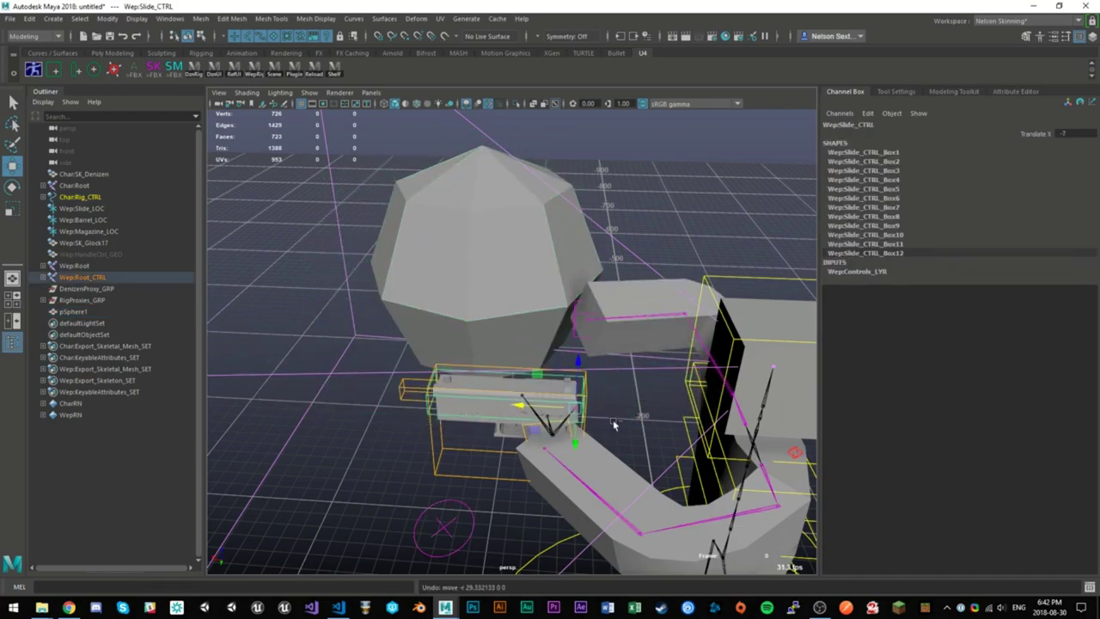
click(628, 395)
Move the pistol's MagazineWorld_CTRL so the detached magazine sits out in front of the gun
alt+drag(513, 386, 431, 401)
scroll(468, 411, up, 3)
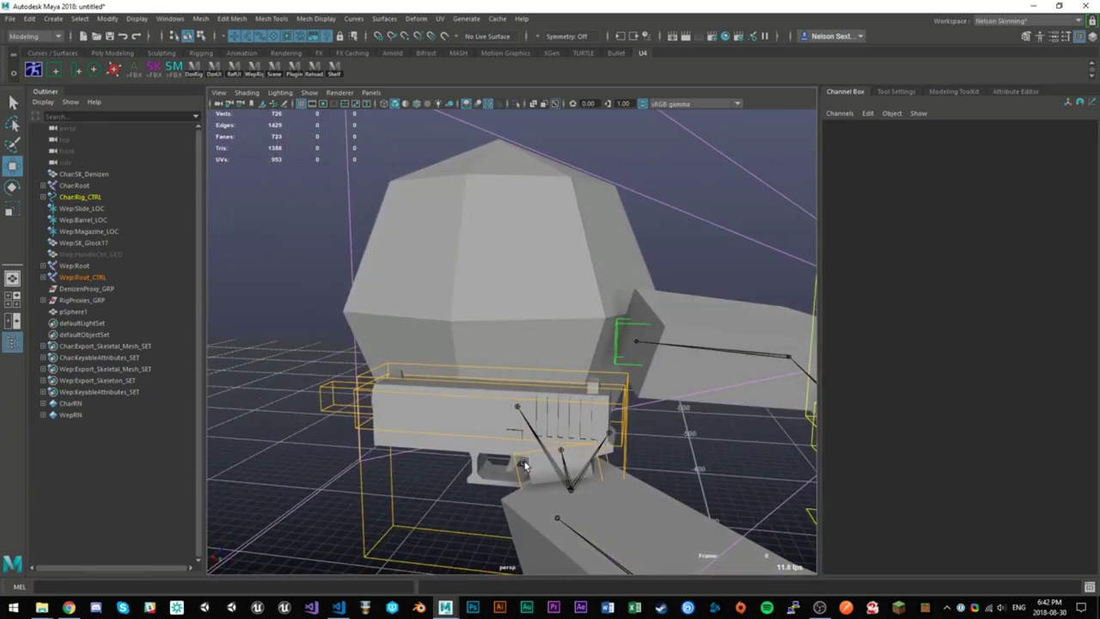
scroll(557, 440, down, 4)
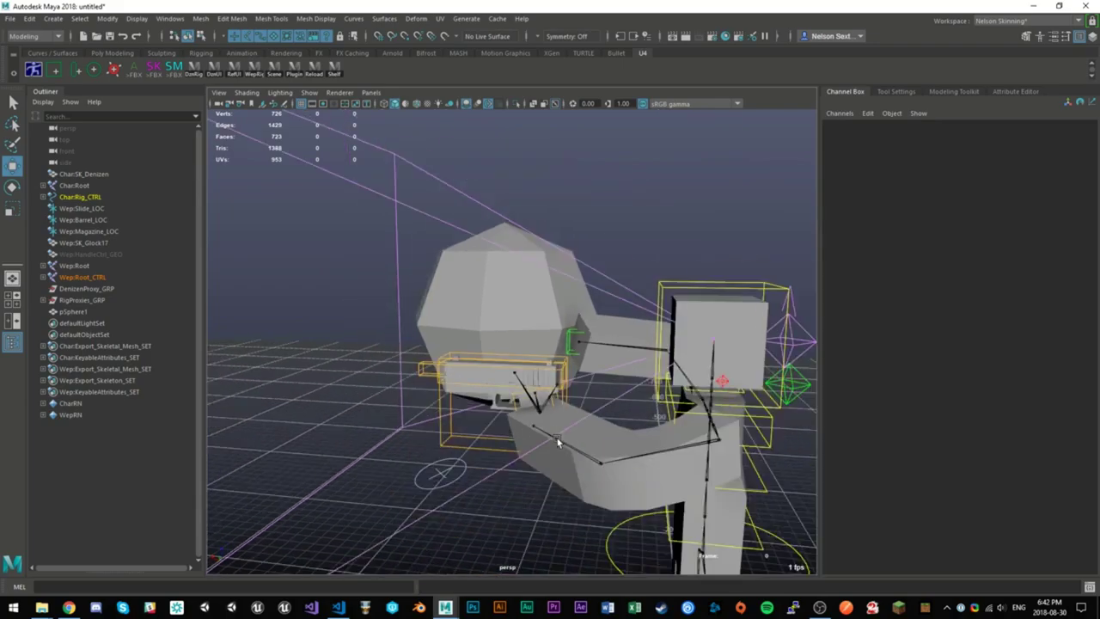
scroll(550, 442, up, 4)
alt+drag(547, 443, 550, 308)
click(530, 319)
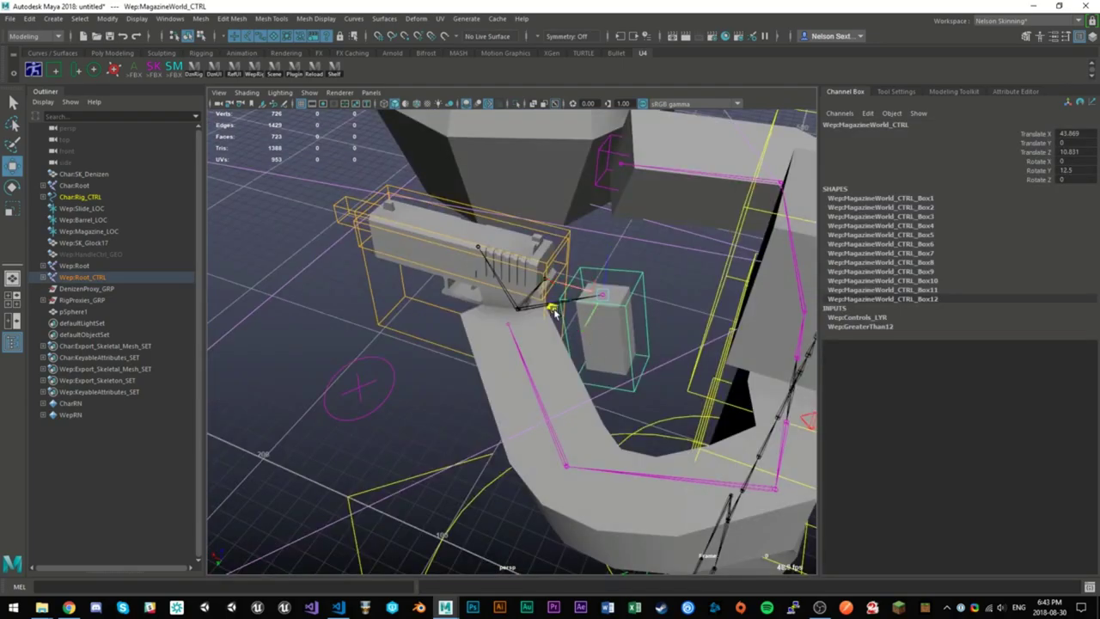
drag(553, 311, 209, 307)
Try moving the pistol's Handle_CTRL with the magazine detached, undo the move, and clear the selection
click(411, 336)
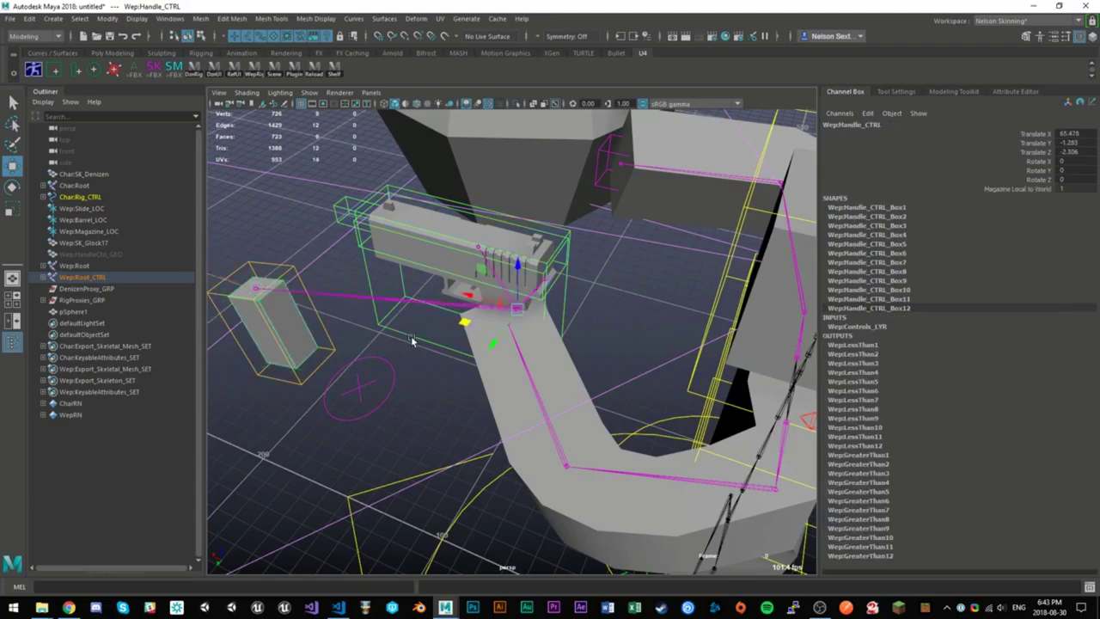
scroll(438, 337, down, 4)
mouse_move(467, 336)
mouse_down()
mouse_move(348, 302)
mouse_move(477, 309)
mouse_move(451, 331)
mouse_up()
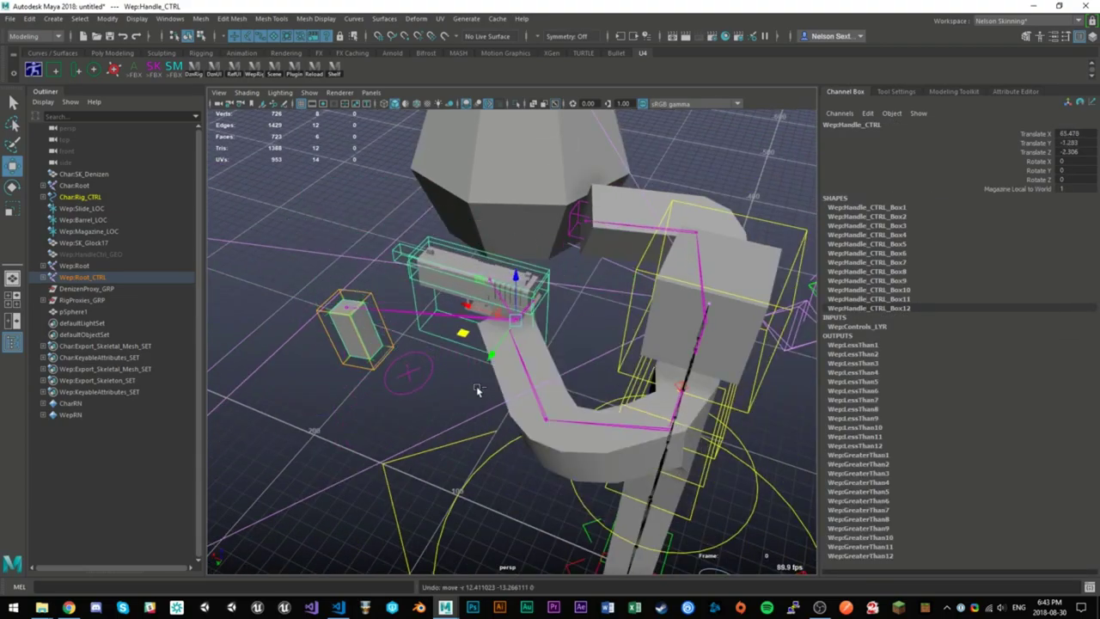
click(290, 226)
Move the left hand IK control to the detached magazine, at about X 45, Y 31.9, Z -5.8, and switch its space to the magazine
scroll(447, 318, down, 4)
alt+middle_drag(472, 331, 566, 369)
mouse_move(566, 369)
alt+mouse_down()
mouse_move(614, 346)
mouse_move(577, 359)
alt+mouse_up()
scroll(576, 358, up, 4)
alt+middle_drag(576, 359, 538, 337)
click(538, 340)
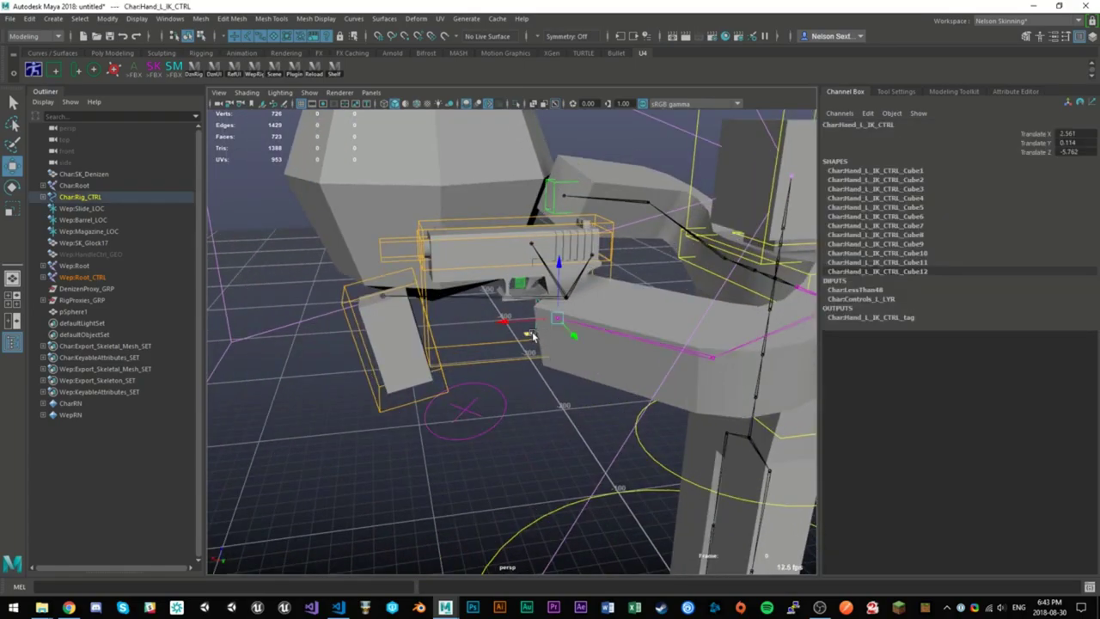
drag(532, 336, 409, 369)
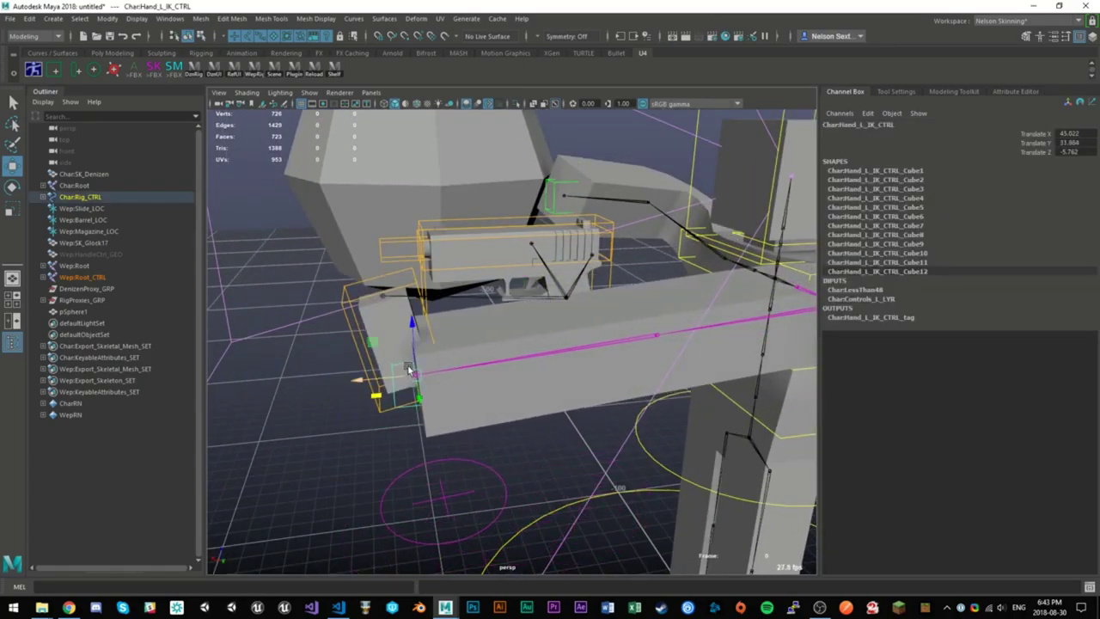
right_click(421, 361)
click(452, 406)
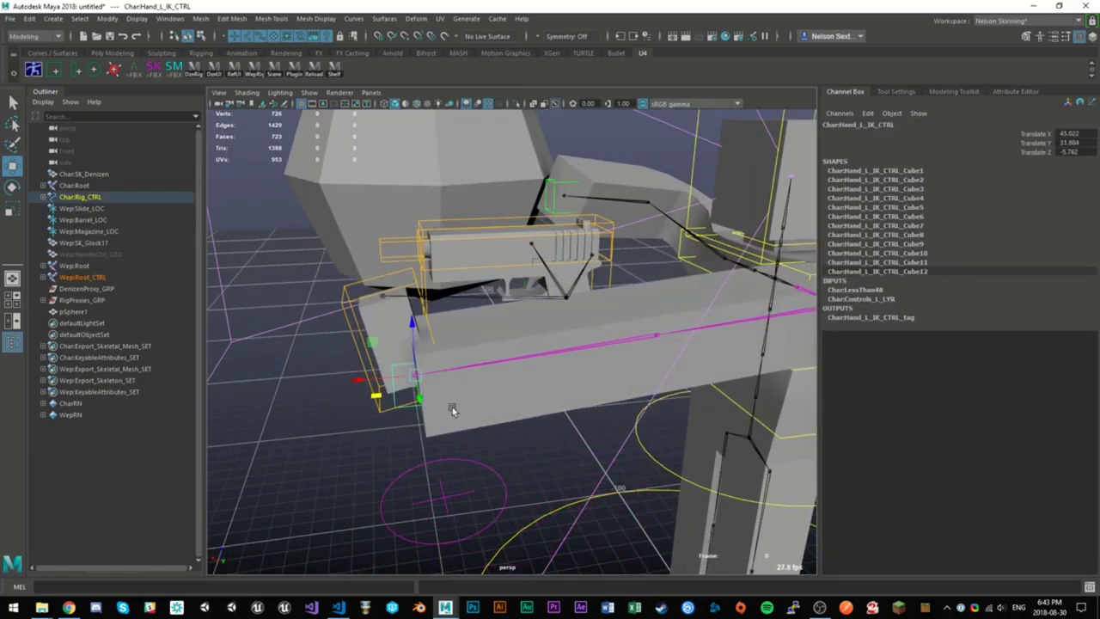
Move MagazineWorld_CTRL around to test the left hand's attachment, and pull the pistol's Slide_CTRL back to about X -33.1
click(390, 414)
drag(342, 296, 348, 273)
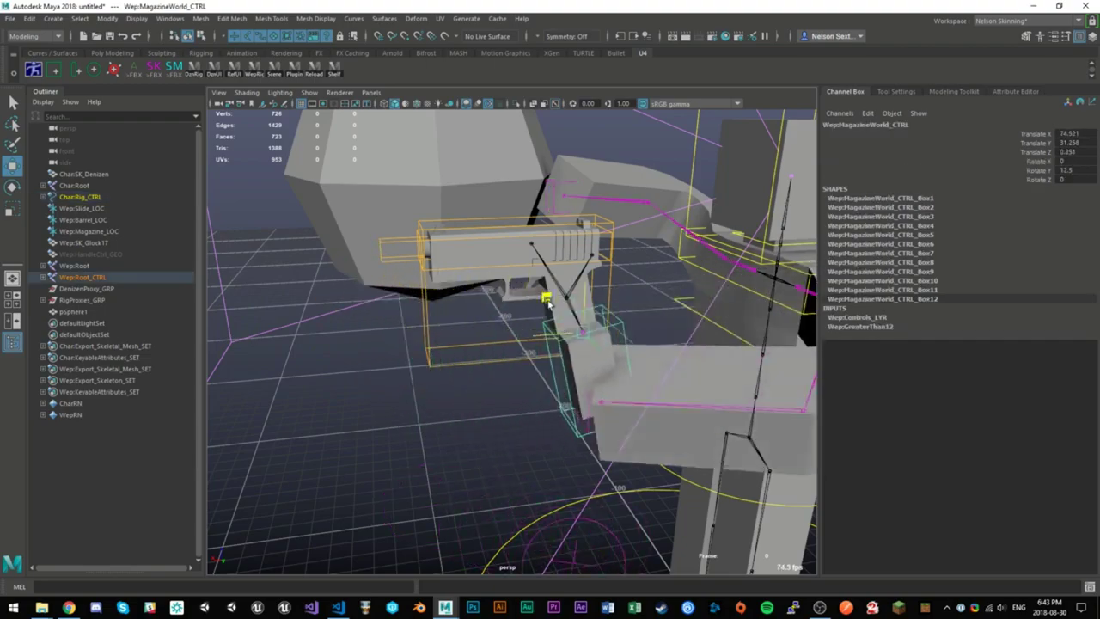
drag(547, 301, 464, 248)
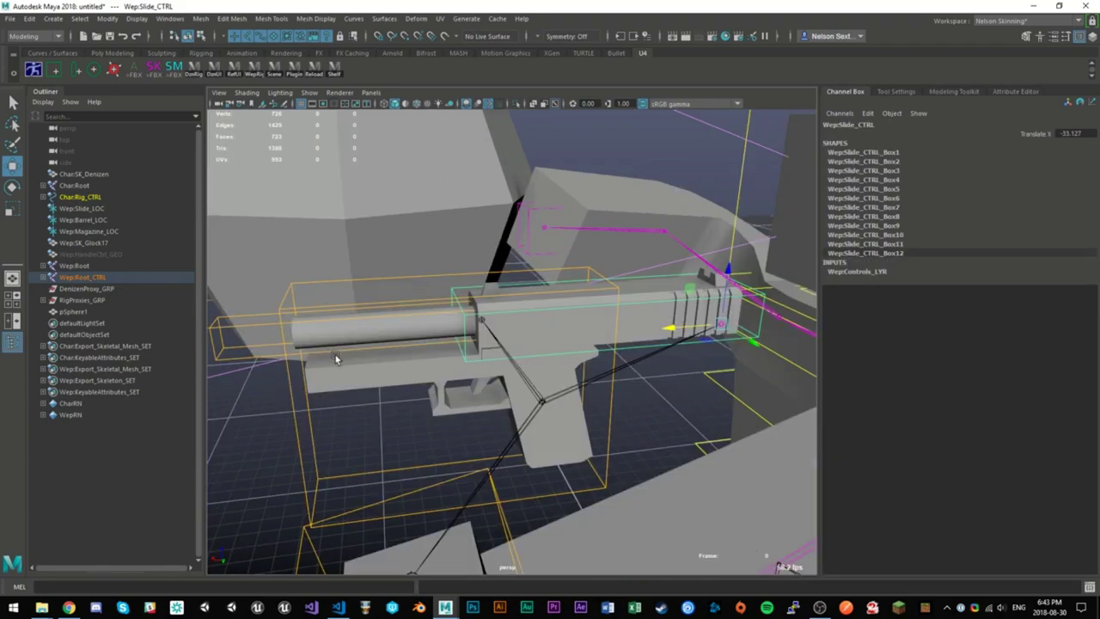
Rotate the pistol's Barrel_CTRL slightly about Y, switch back to the Move tool, and clear the selection
click(347, 354)
key(e)
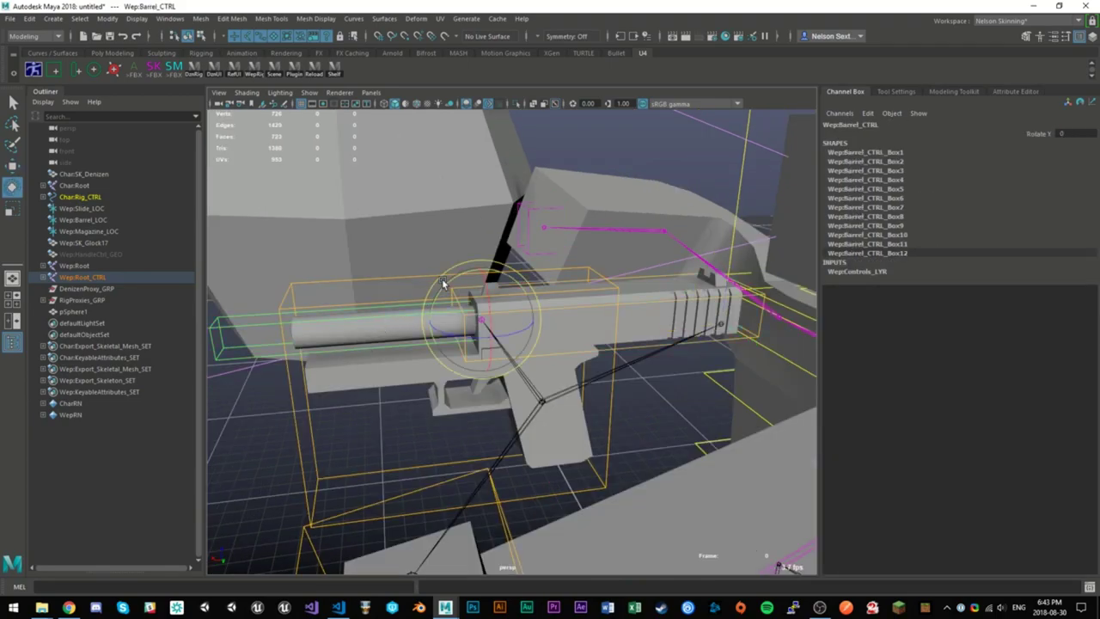
drag(443, 284, 451, 291)
scroll(534, 193, down, 3)
key(w)
click(552, 141)
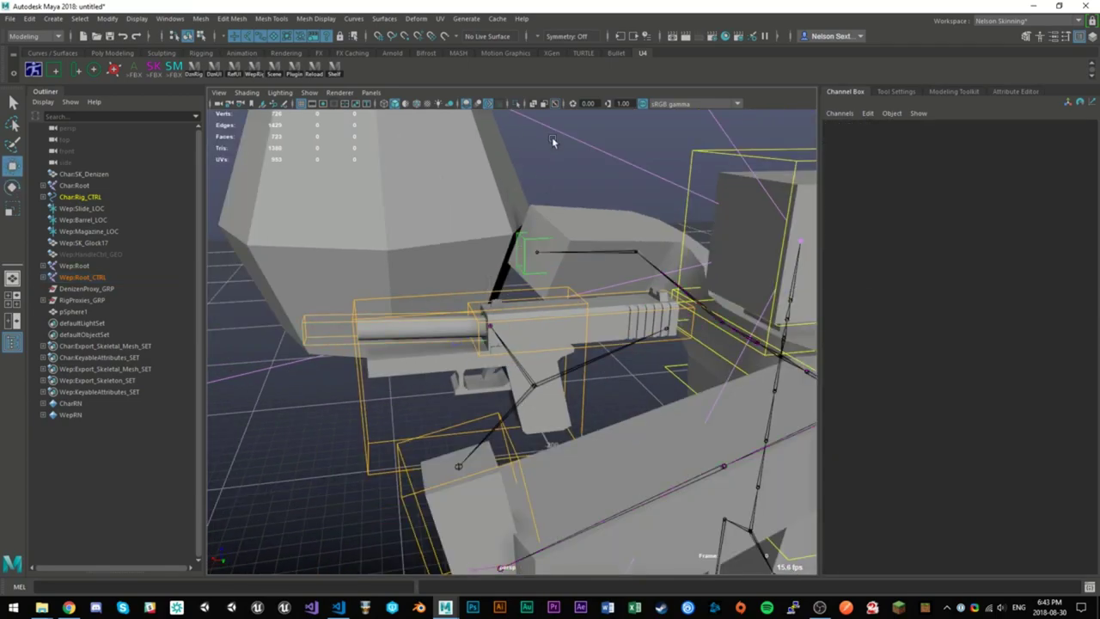
Move the pistol's Handle_CTRL to about X 69.8, Y -20.8, Z 7
alt+drag(519, 316, 506, 299)
drag(490, 337, 451, 306)
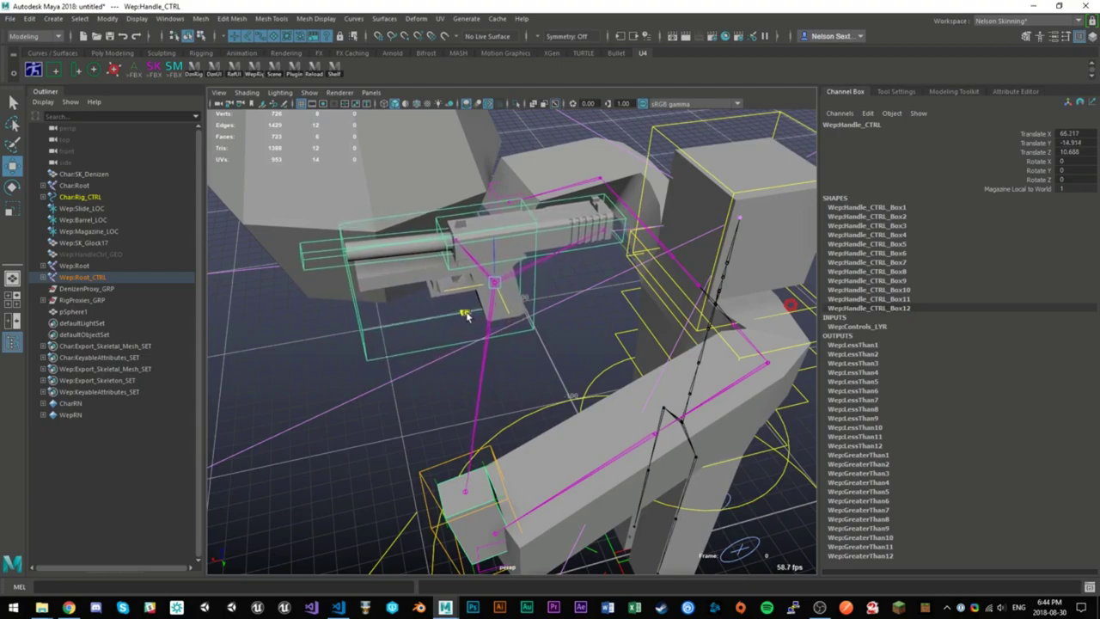
drag(479, 230, 478, 242)
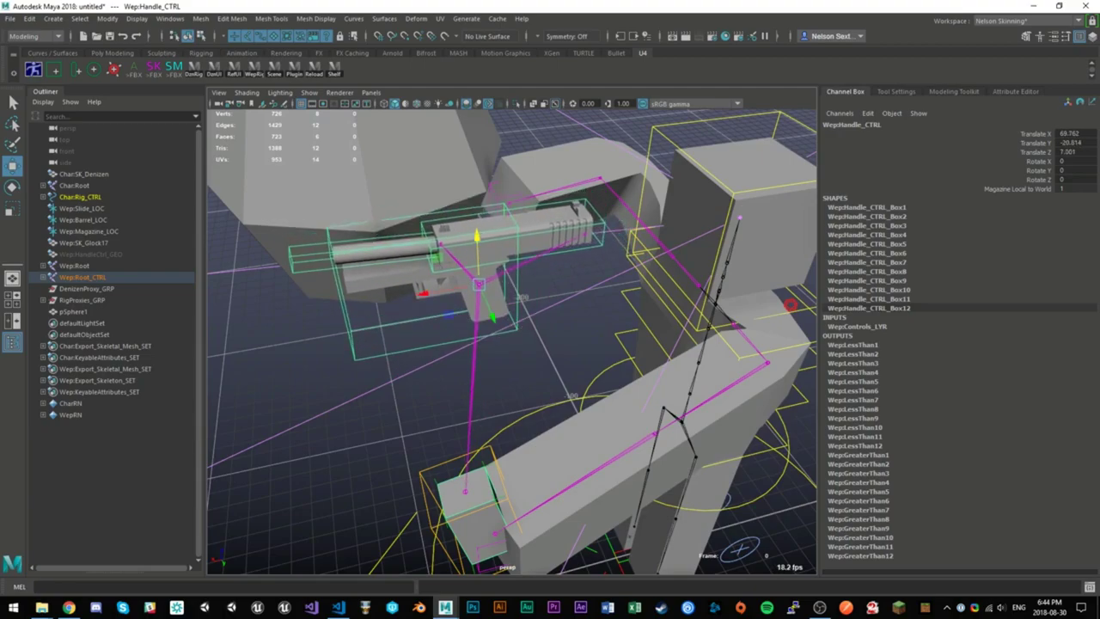
Bring the 1P Preview window over the workspace to examine the pistol in first person, and move it away again
drag(1099, 207, 562, 204)
double_click(560, 203)
drag(491, 7, 1099, 148)
Readjust the Handle_CTRL's height to about Z 7 and check the pistol once more in the 1P Preview window
mouse_move(453, 318)
mouse_down()
mouse_move(474, 324)
mouse_move(452, 309)
mouse_up()
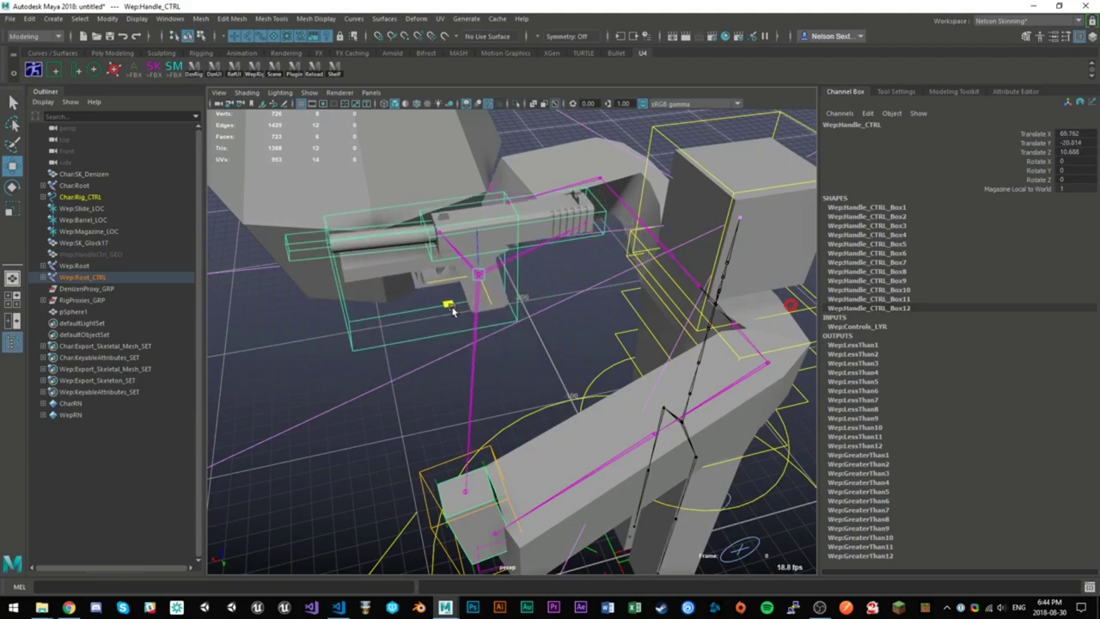
drag(481, 226, 480, 236)
drag(1099, 204, 561, 203)
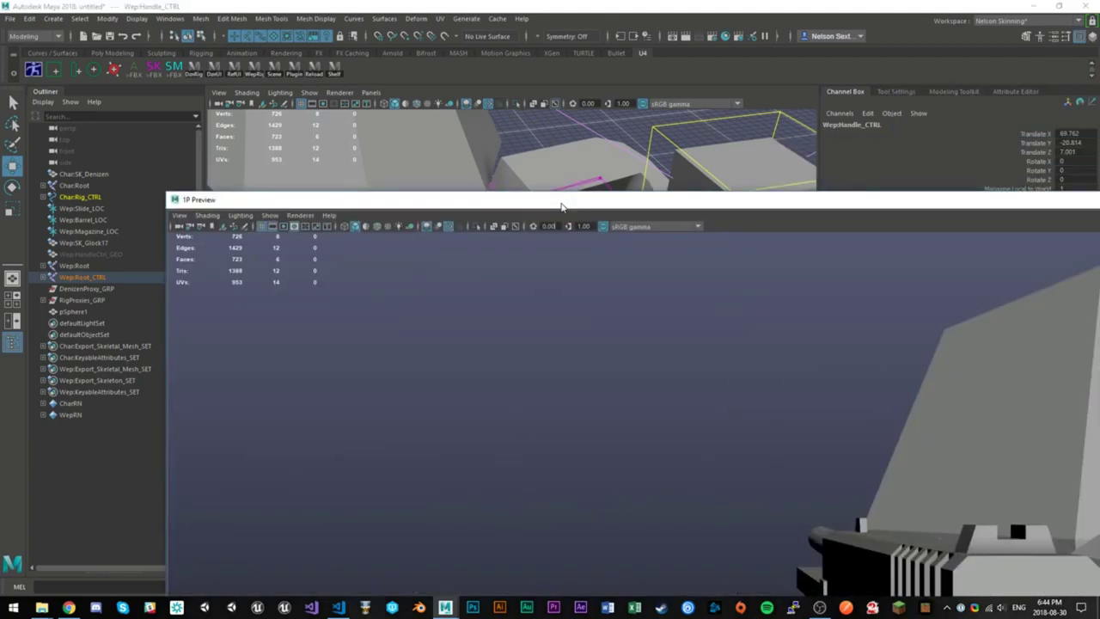
double_click(560, 203)
double_click(498, 21)
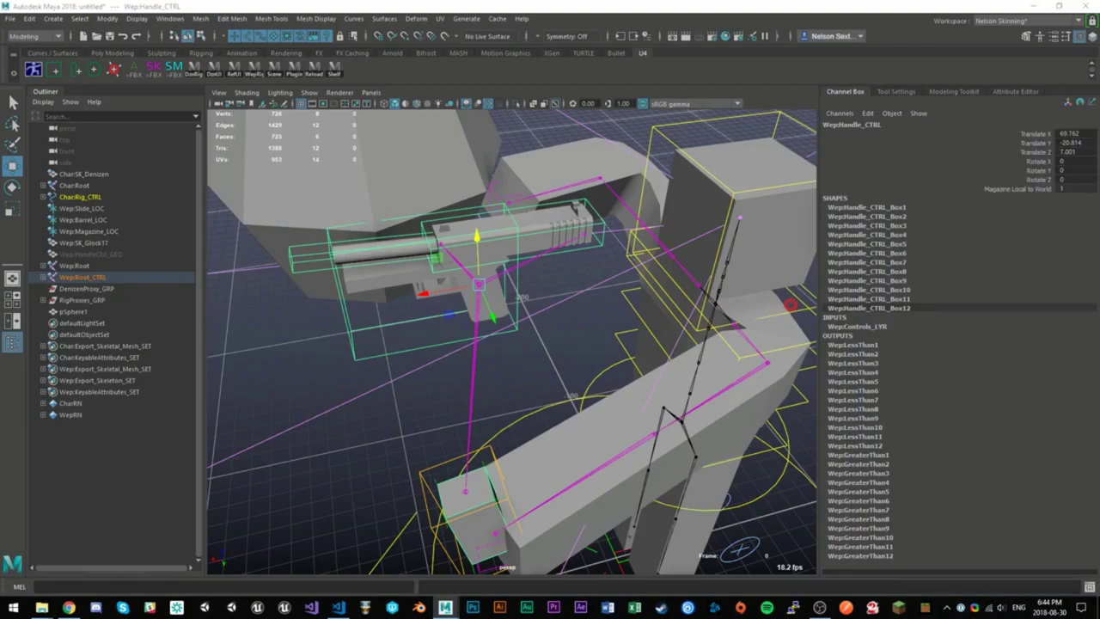
Create a polygon cube above the character's head at about Z 242.8
click(420, 374)
alt+drag(353, 364, 355, 329)
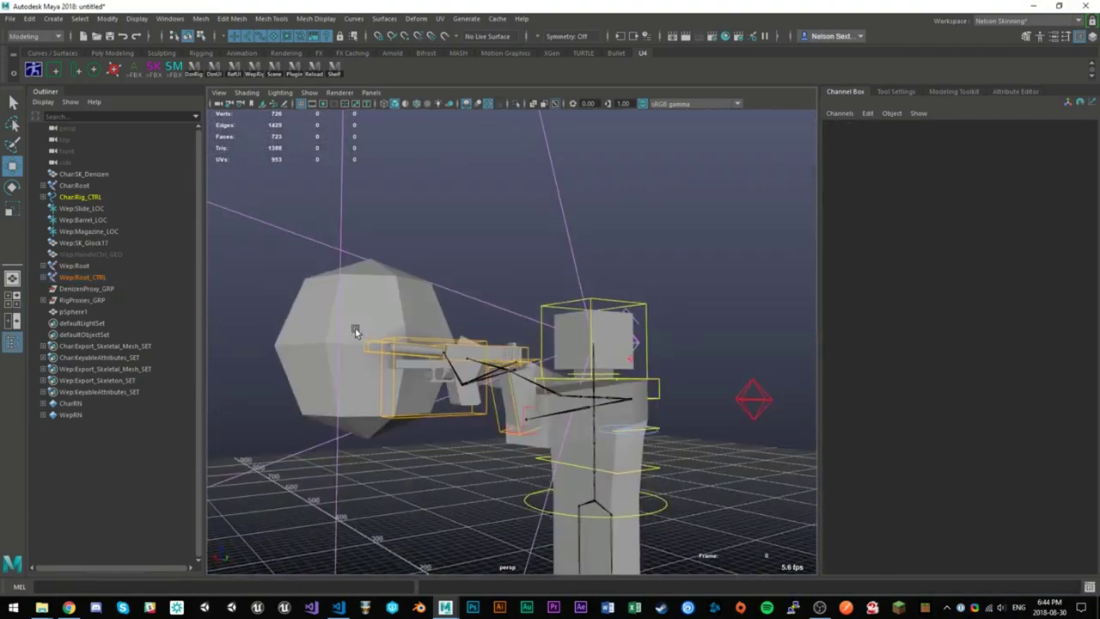
scroll(627, 228, down, 6)
alt+drag(627, 229, 589, 282)
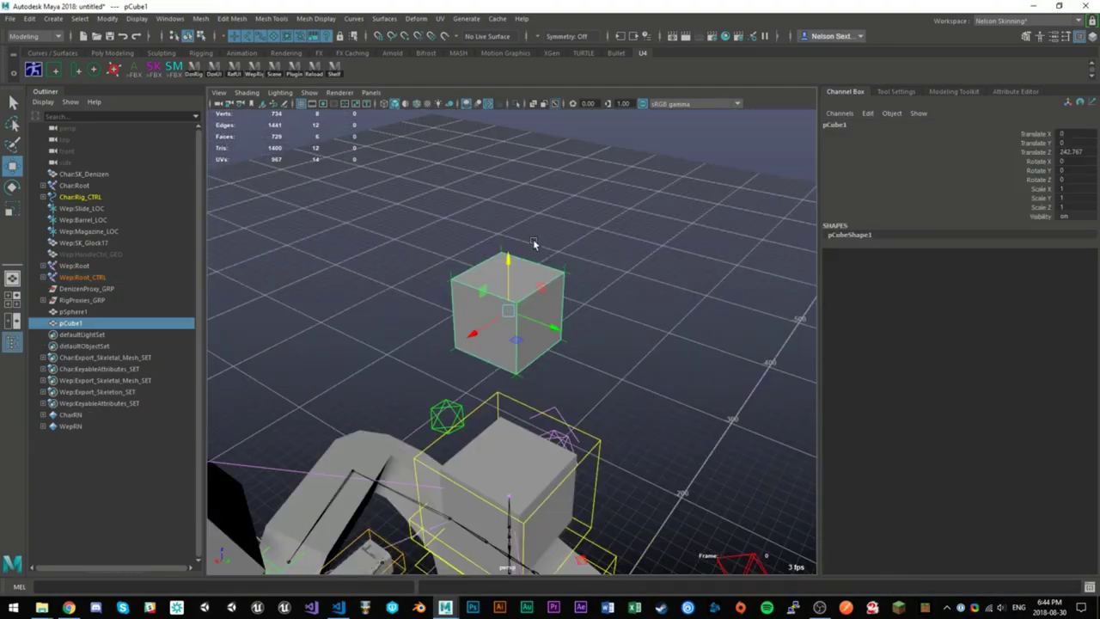
Rotate the cube above the head to 45° about Z, and adjust its position and scale
drag(537, 274, 539, 305)
drag(549, 324, 493, 343)
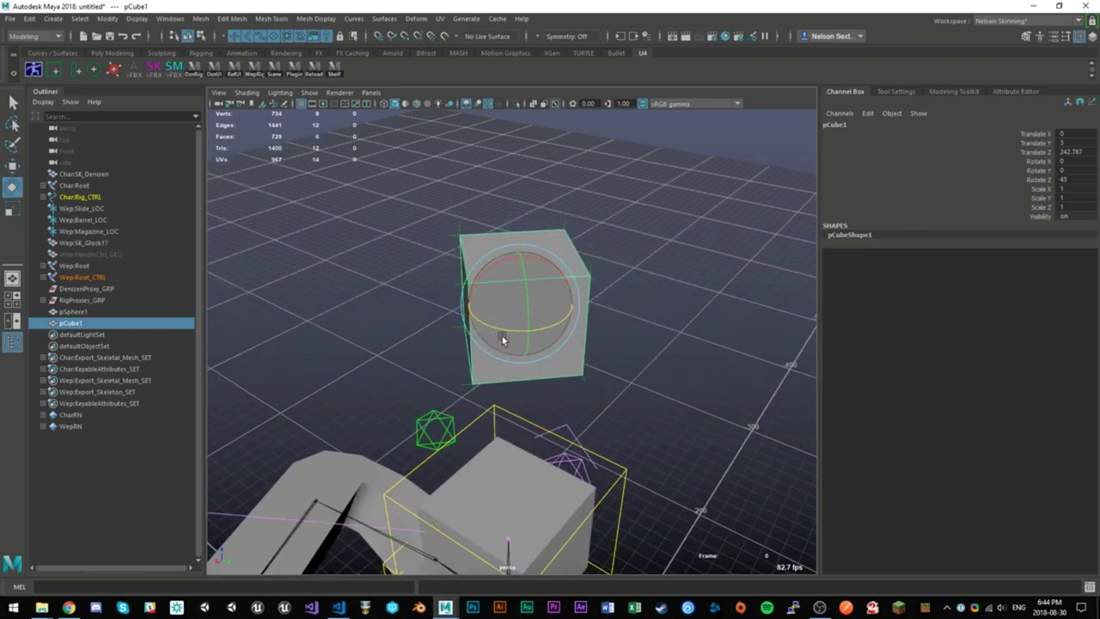
key(r)
drag(557, 319, 531, 346)
scroll(625, 328, down, 2)
click(625, 327)
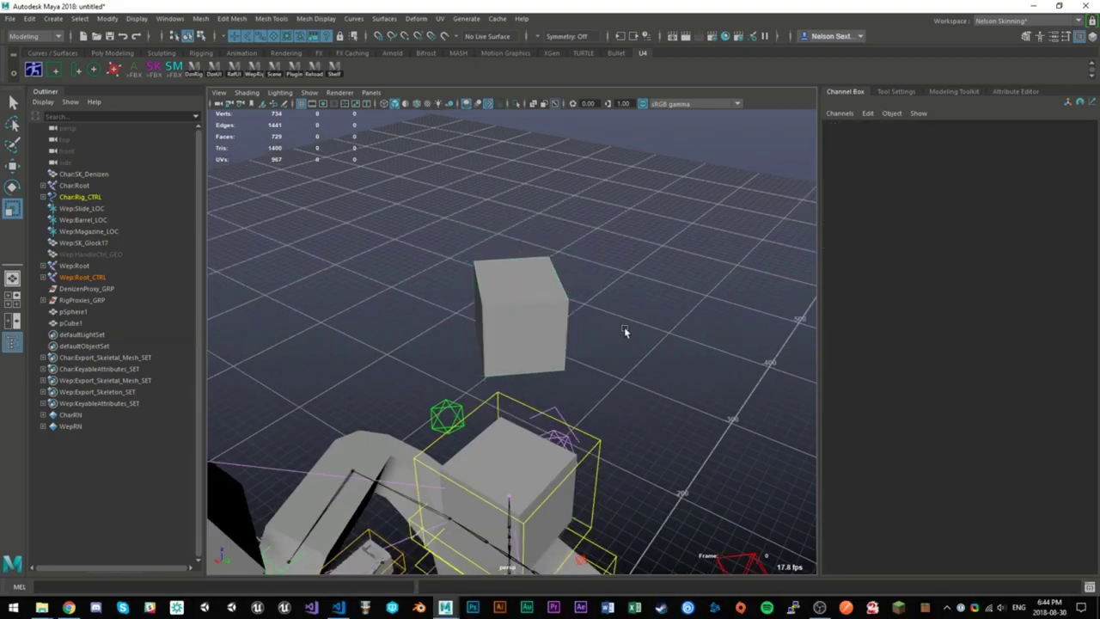
Run the U4 scene scripts to add an annotation and the Sockets_GRP and Collision_GRP groups to the scene
key(w)
scroll(394, 331, down, 3)
alt+middle_drag(391, 283, 467, 206)
alt+drag(467, 207, 450, 184)
scroll(449, 184, down, 3)
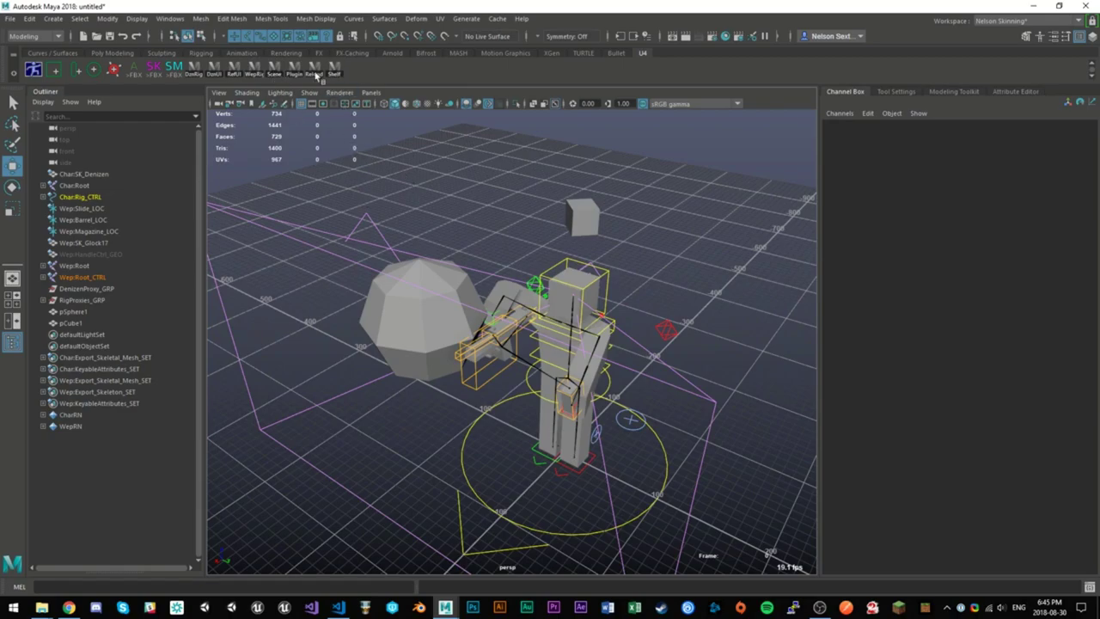
click(216, 73)
drag(718, 387, 731, 243)
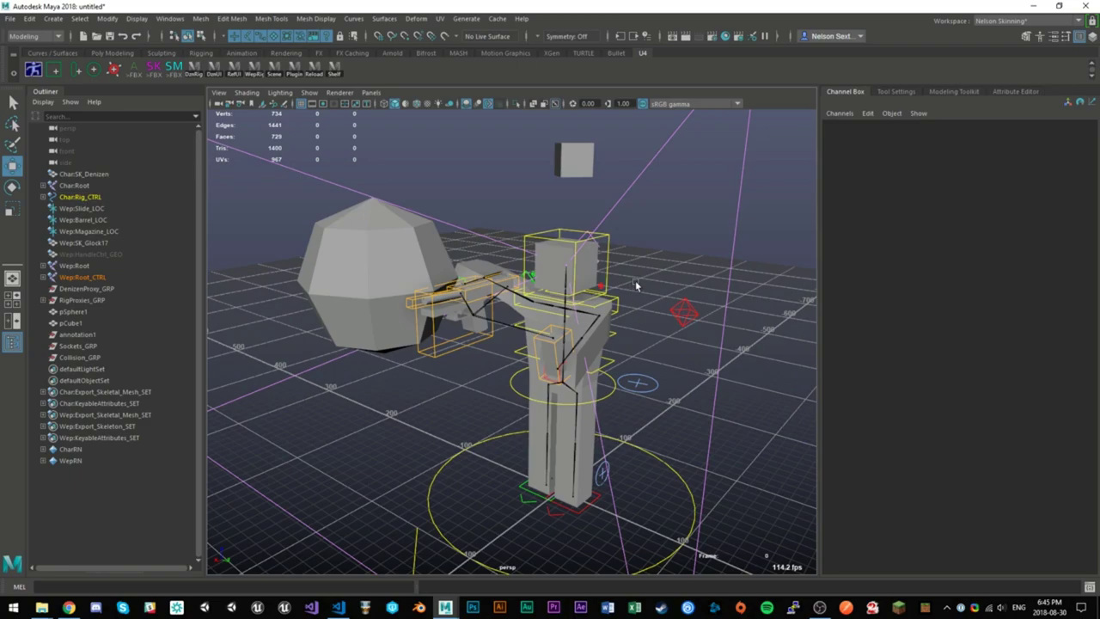
scroll(625, 324, up, 3)
alt+middle_drag(652, 339, 673, 342)
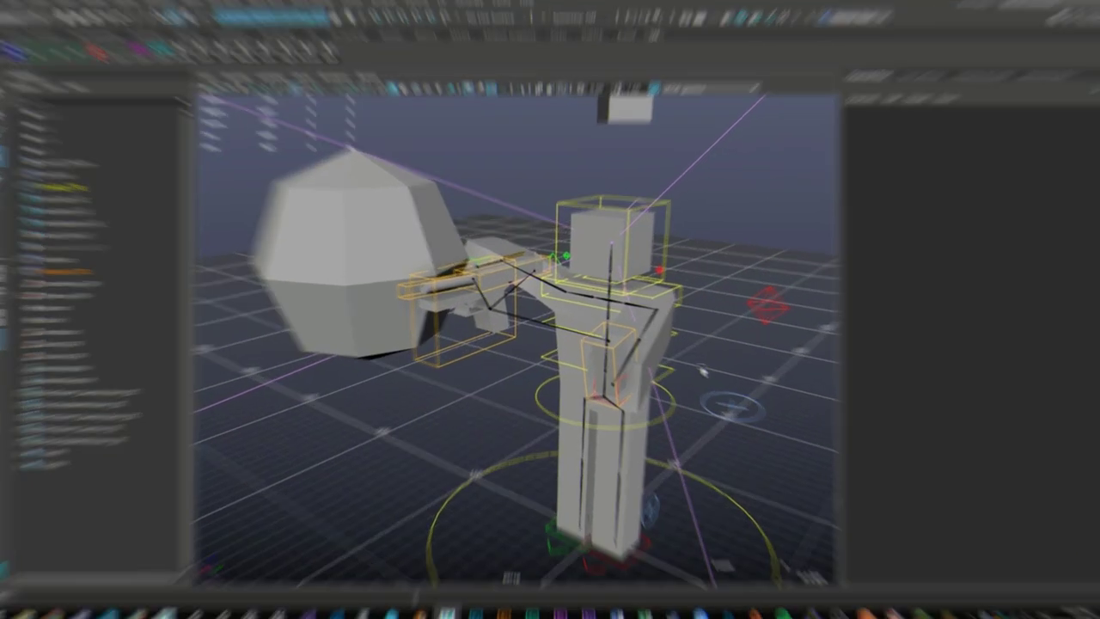